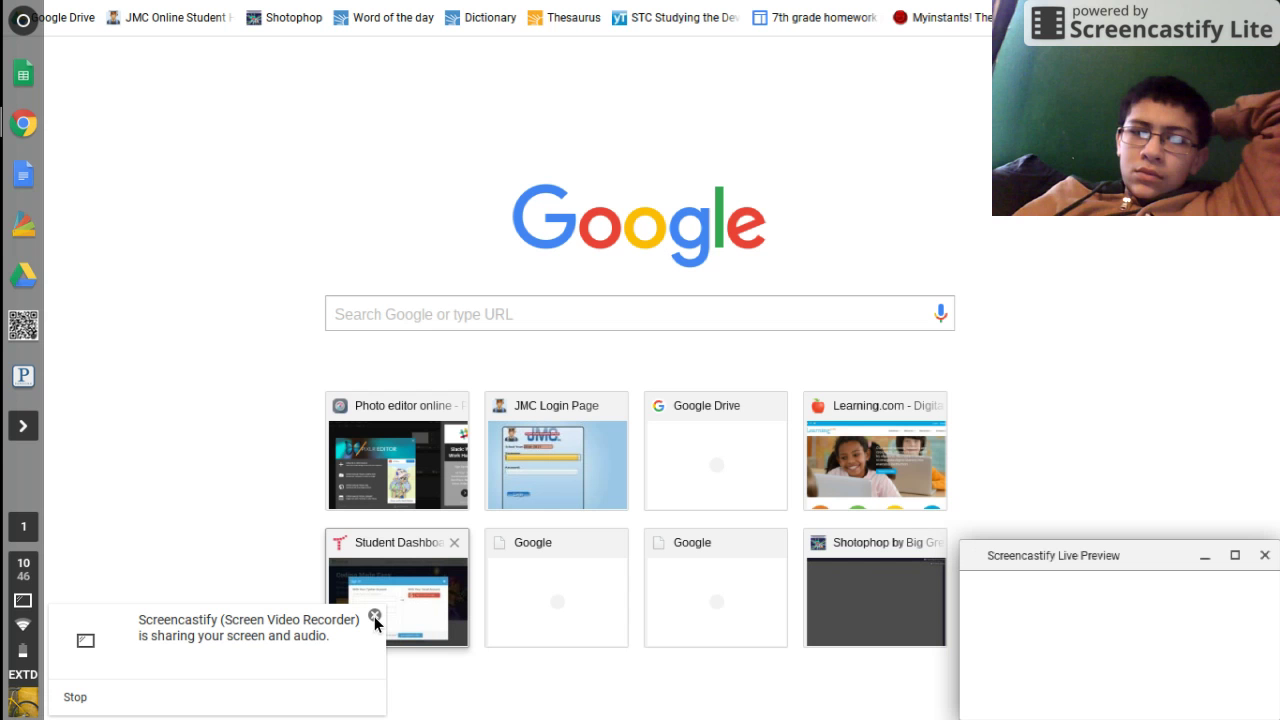
# Step: Dismiss the screen-sharing notification and exit Chrome's fullscreen mode
pyautogui.click(375, 617)
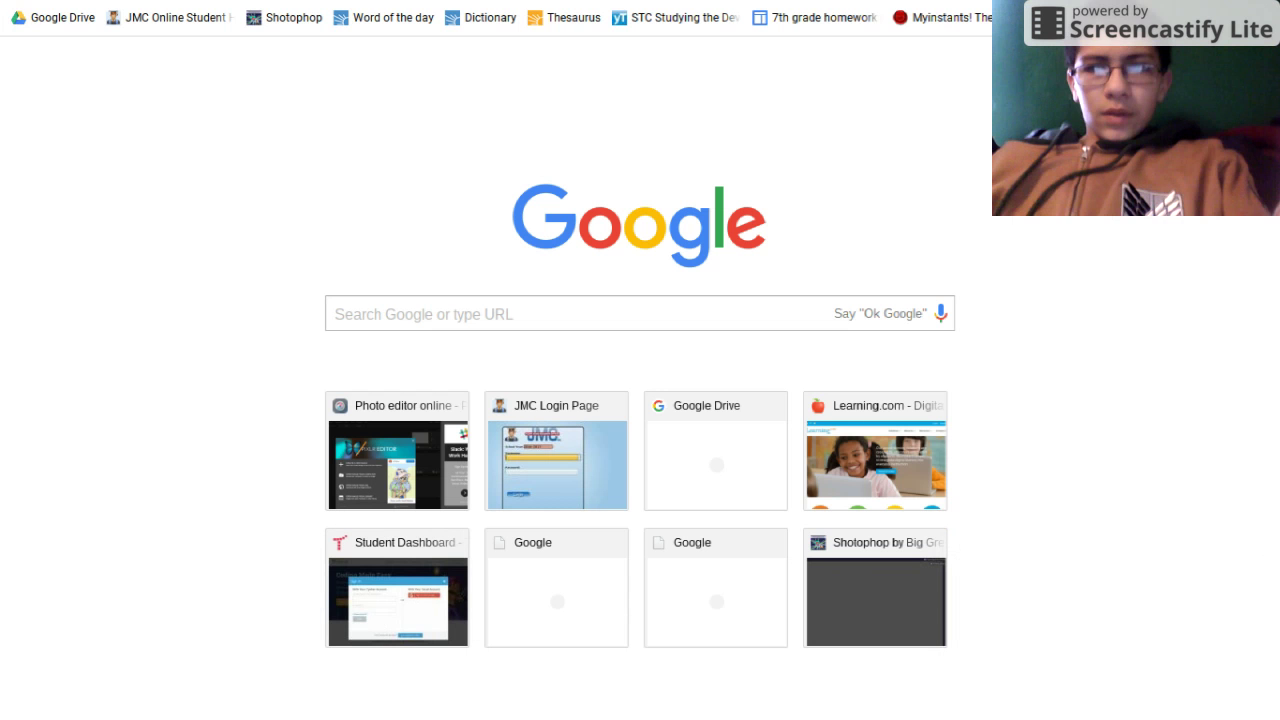
pyautogui.press('F11')
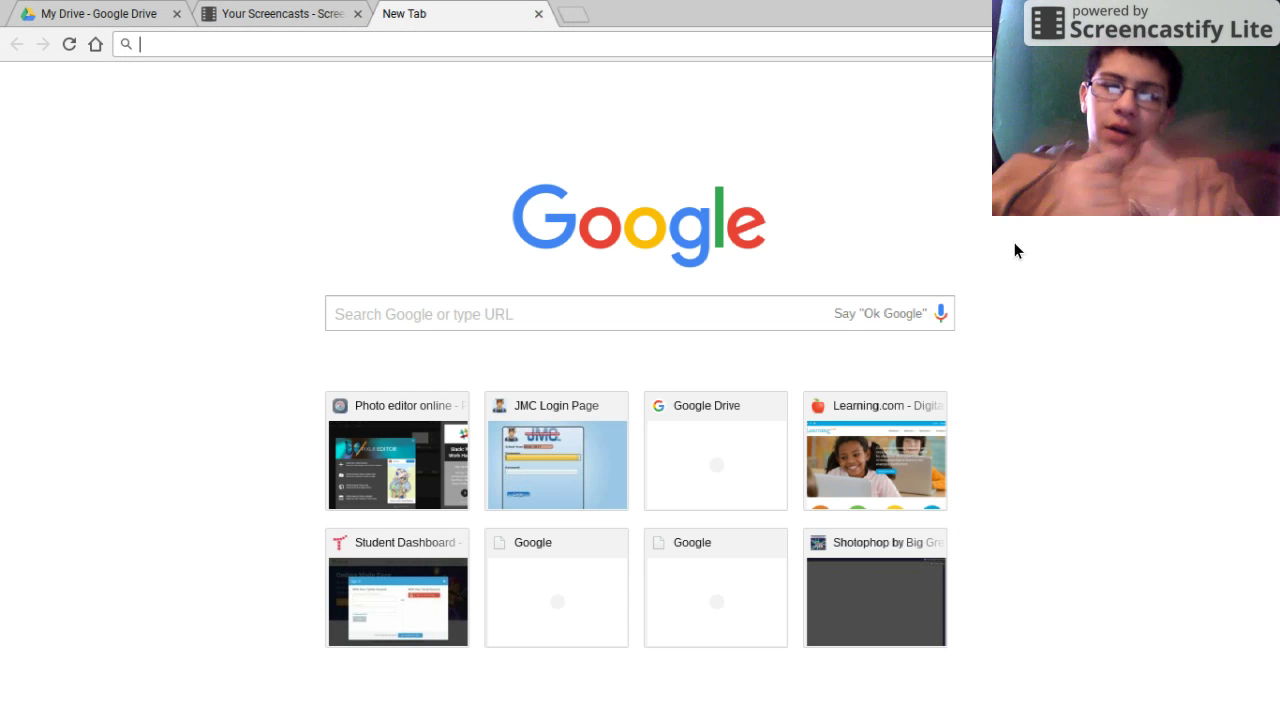
# Step: Close the Your Screencasts tab and scroll the image results back up
pyautogui.click(357, 14)
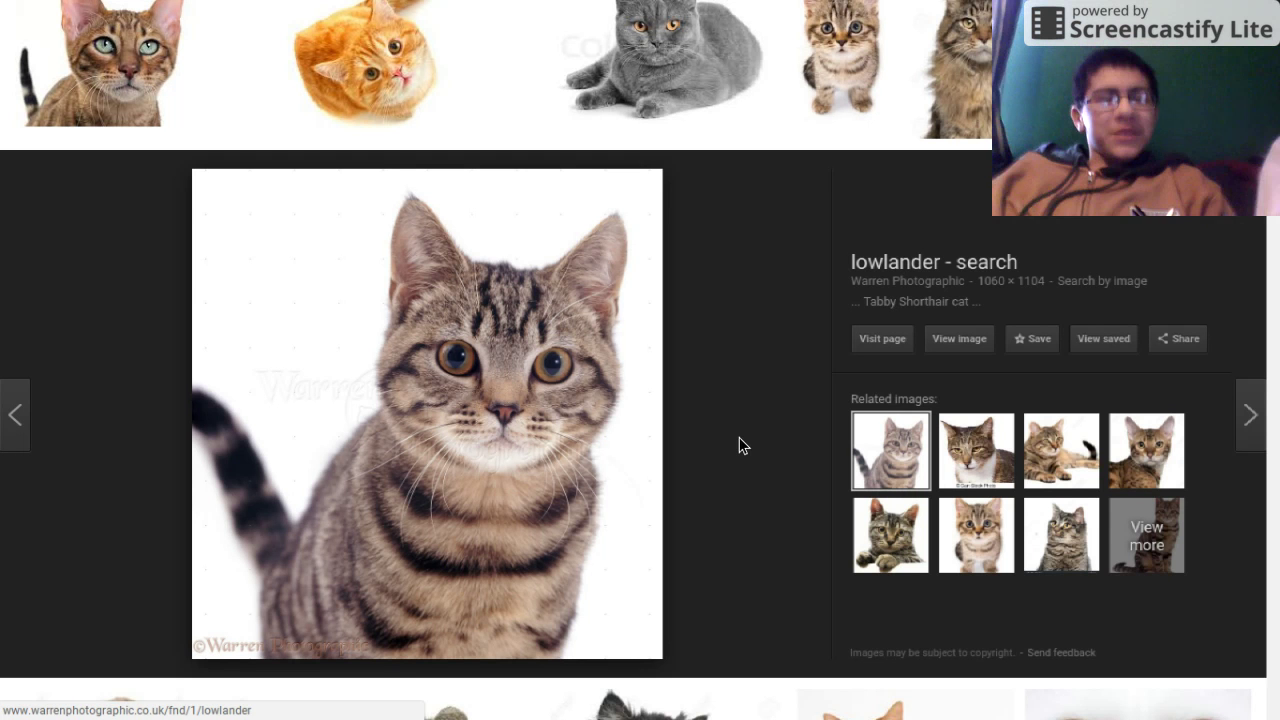
pyautogui.scroll(1, 739, 420)
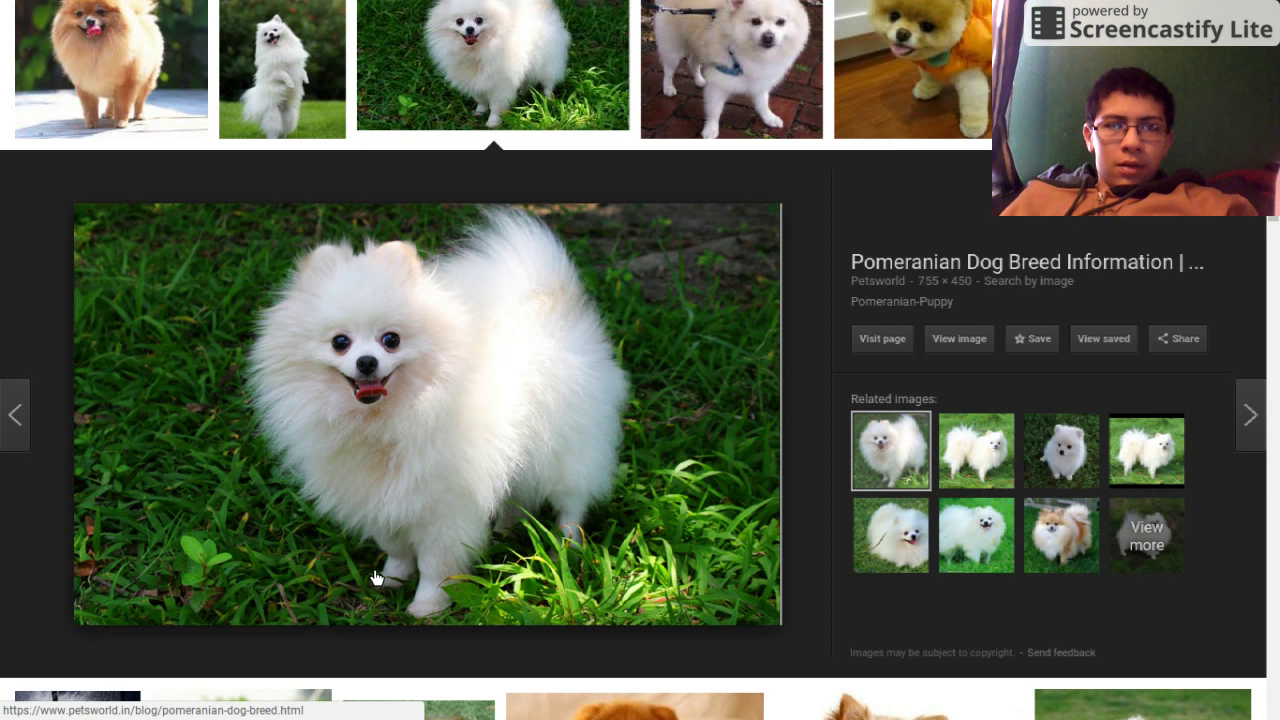
# Step: Scroll through the pomeranian dog image results to spot the white puppy on grass
pyautogui.scroll(5, 375, 578)
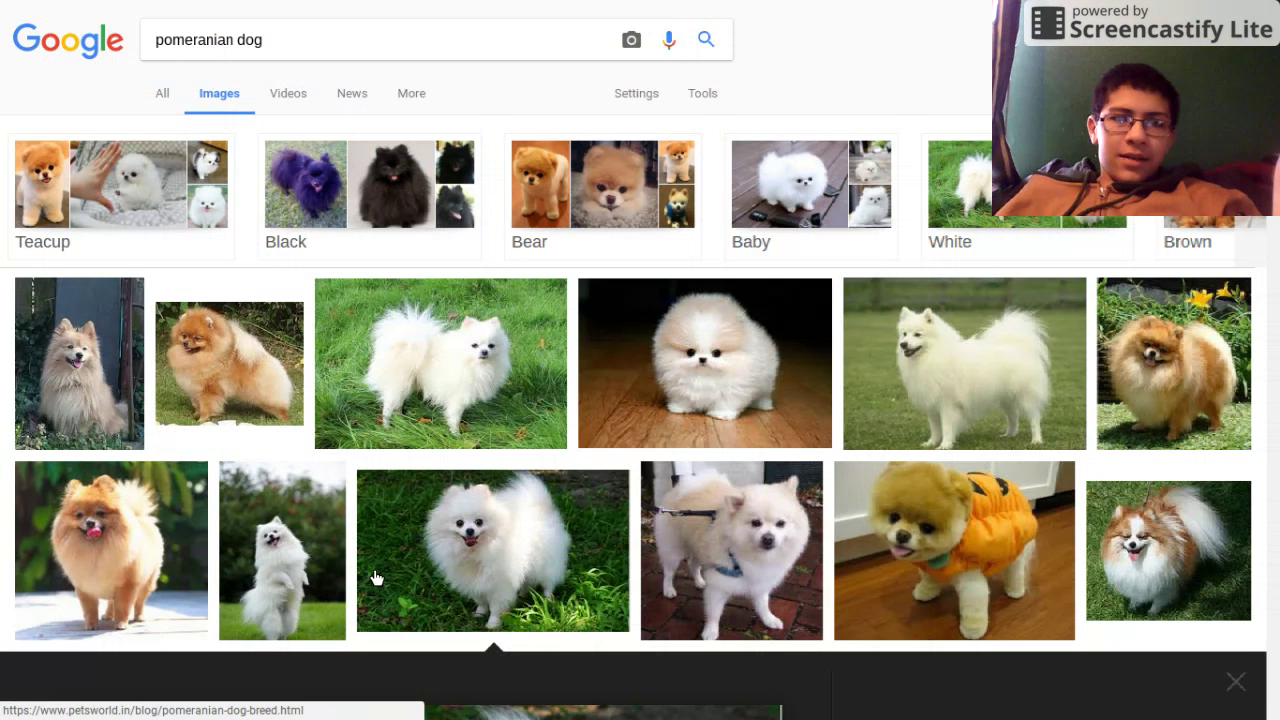
pyautogui.scroll(-2, 380, 52)
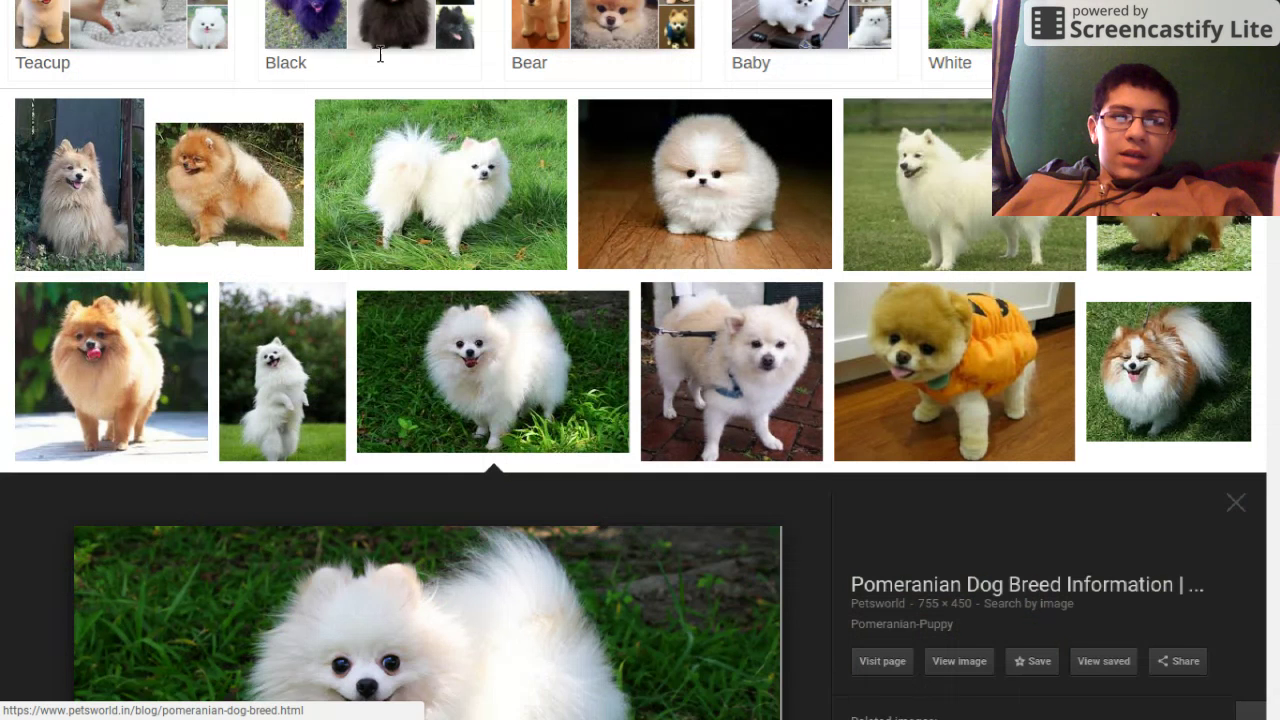
pyautogui.scroll(2, 370, 50)
# Step: Switch to the Pixlr tab and close the Pomeranian image search tab
pyautogui.moveTo(360, 6)
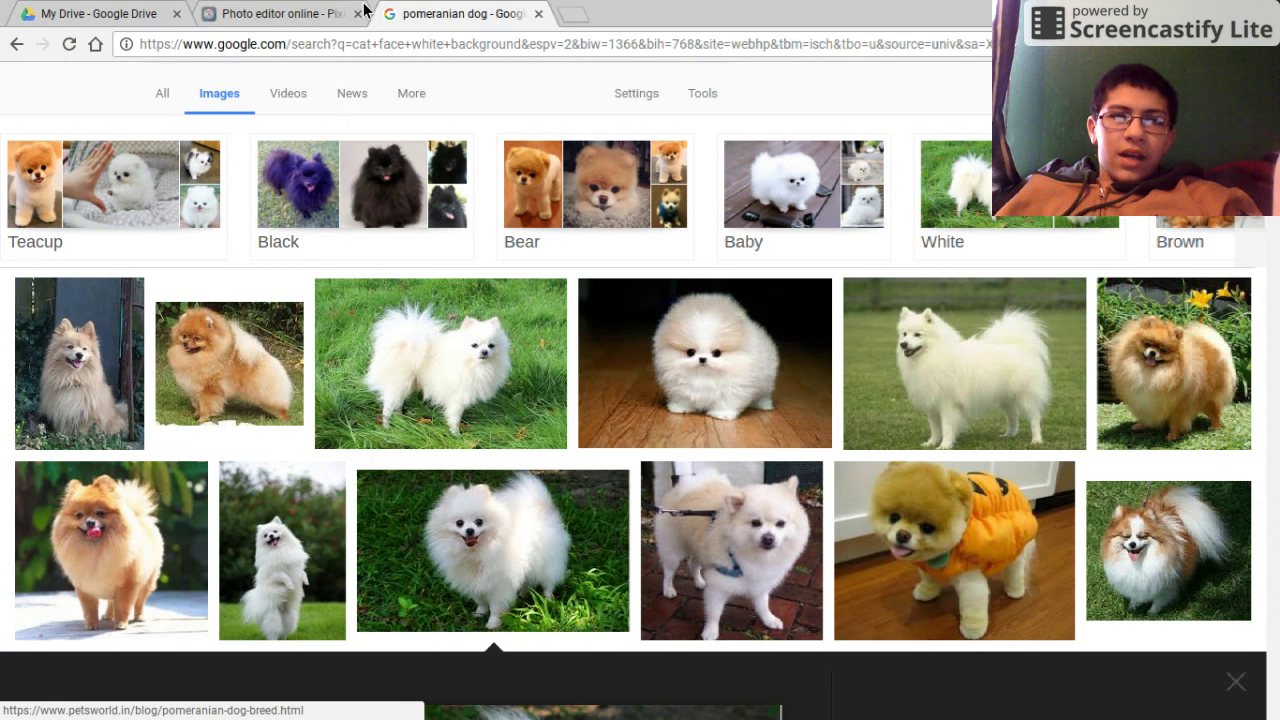
pyautogui.click(236, 12)
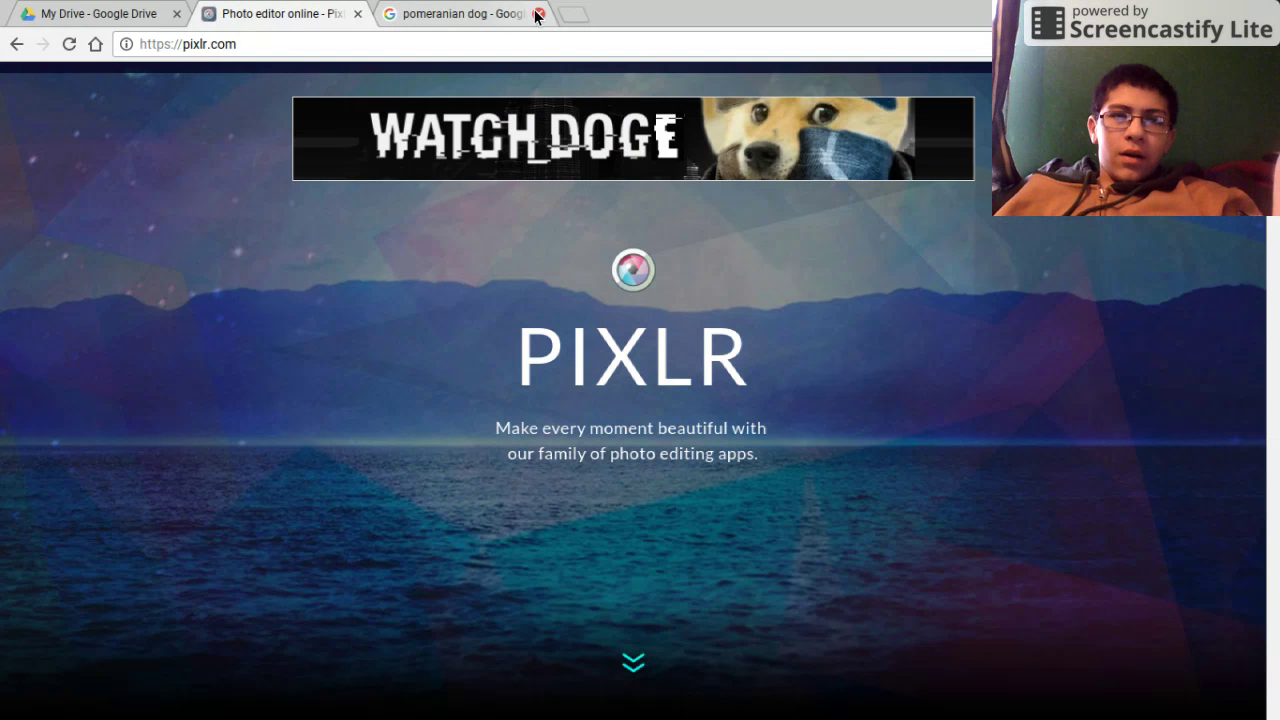
pyautogui.click(537, 14)
# Step: Go fullscreen and start the Pixlr Editor web app
pyautogui.press('F11')
pyautogui.scroll(-2, 715, 496)
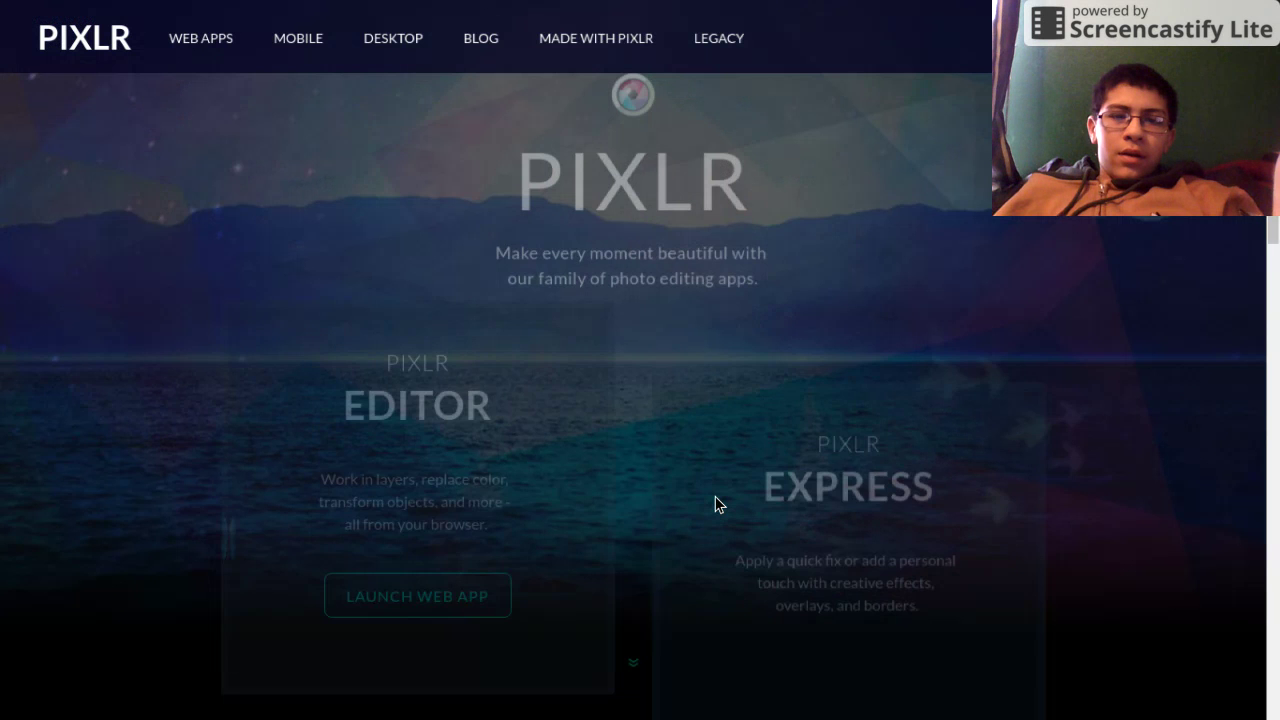
pyautogui.scroll(-2, 715, 496)
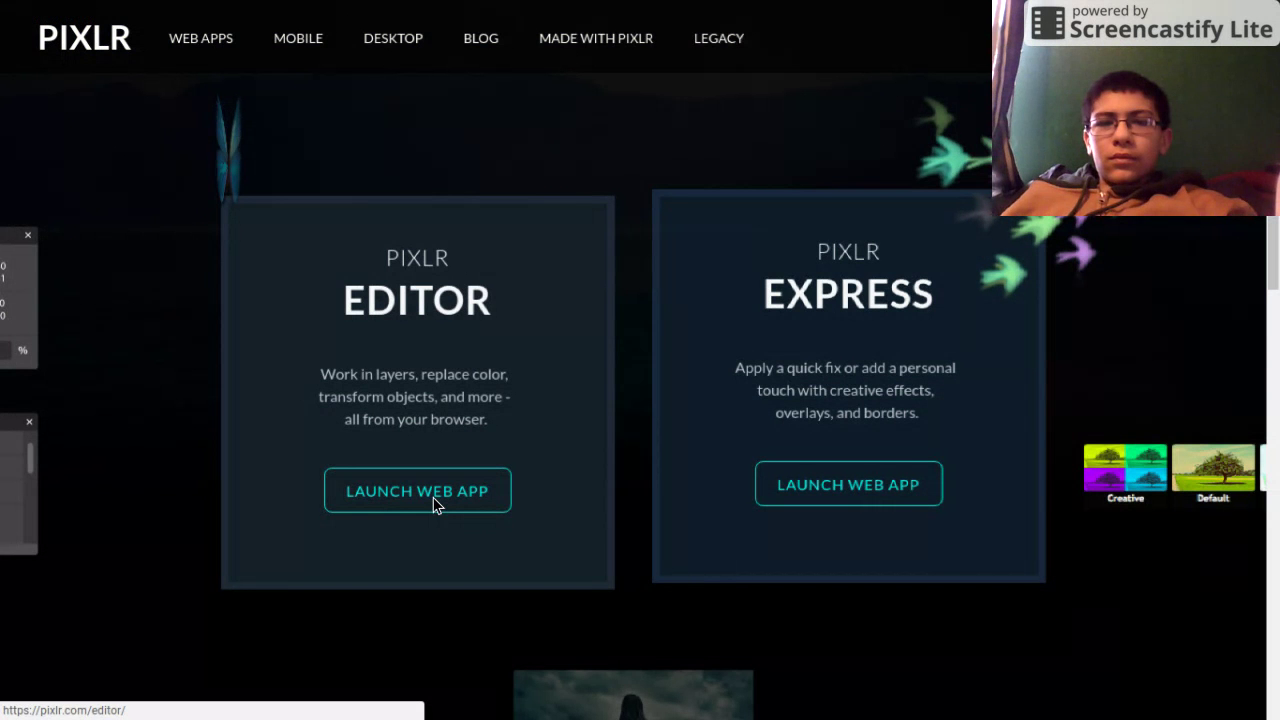
pyautogui.click(433, 497)
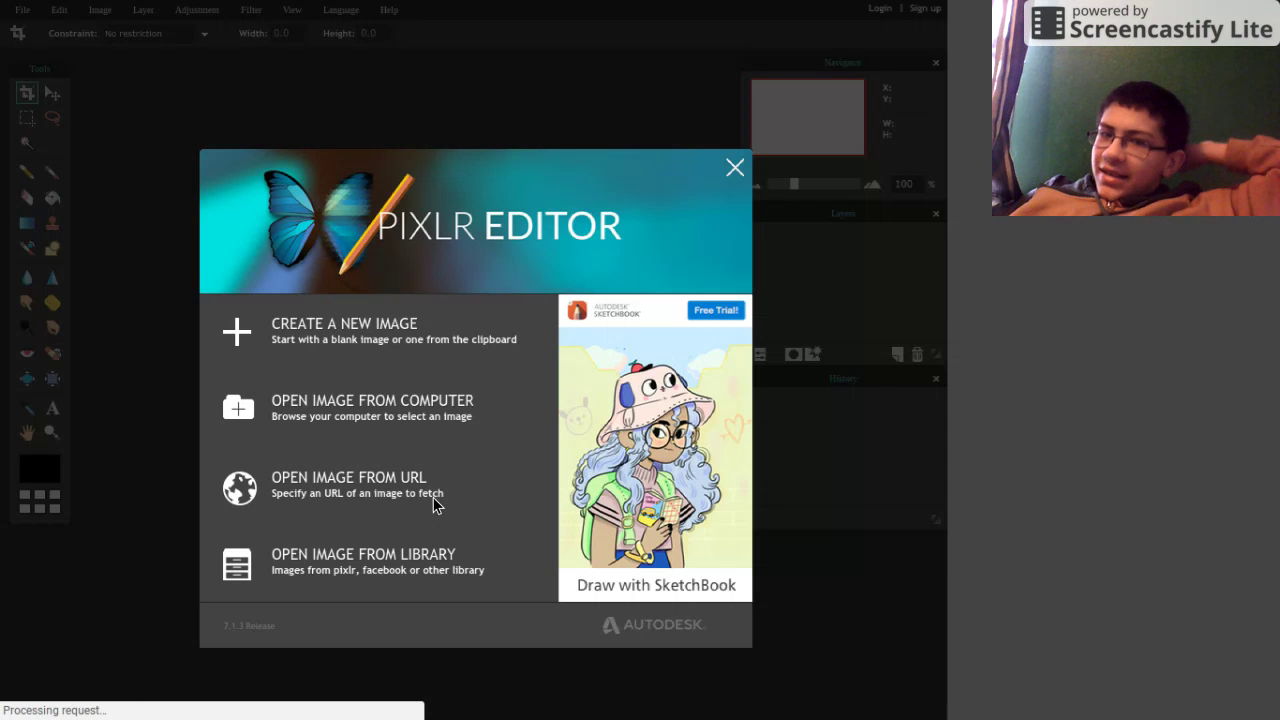
# Step: Open Pomeranian-Puppy.jpg from My Drive as the 755x450 px working image
pyautogui.click(410, 437)
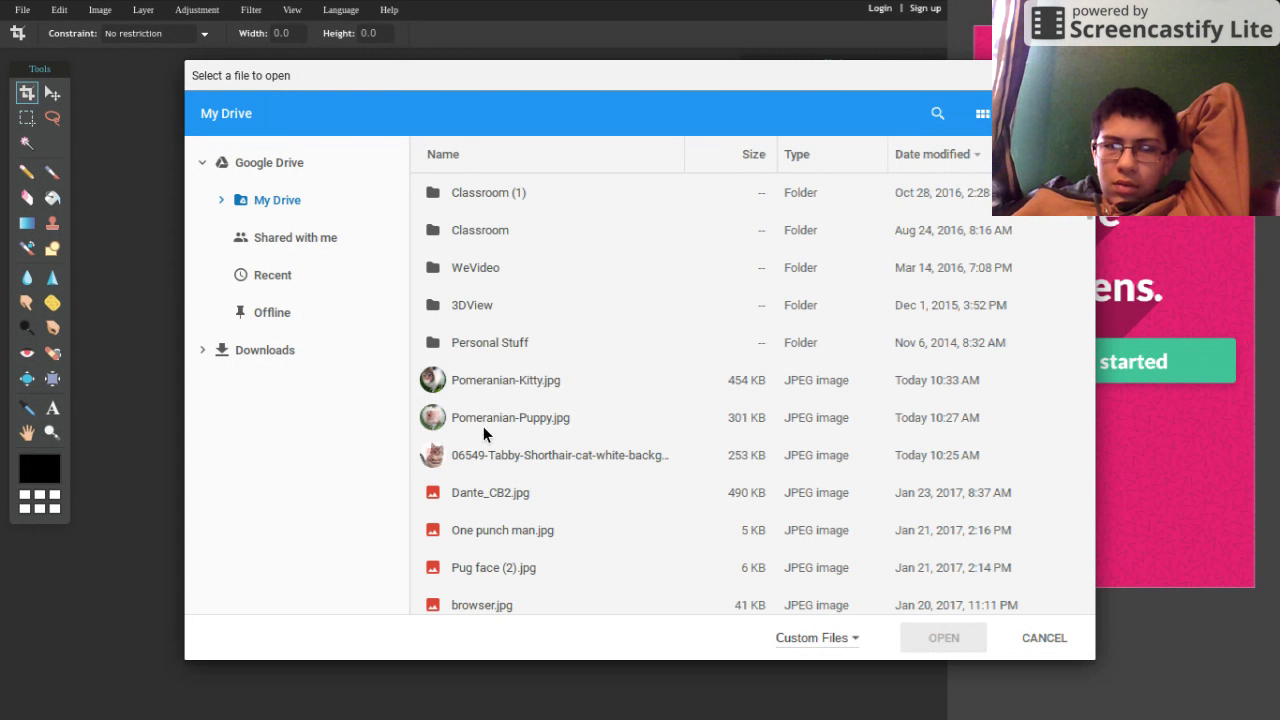
pyautogui.click(483, 426)
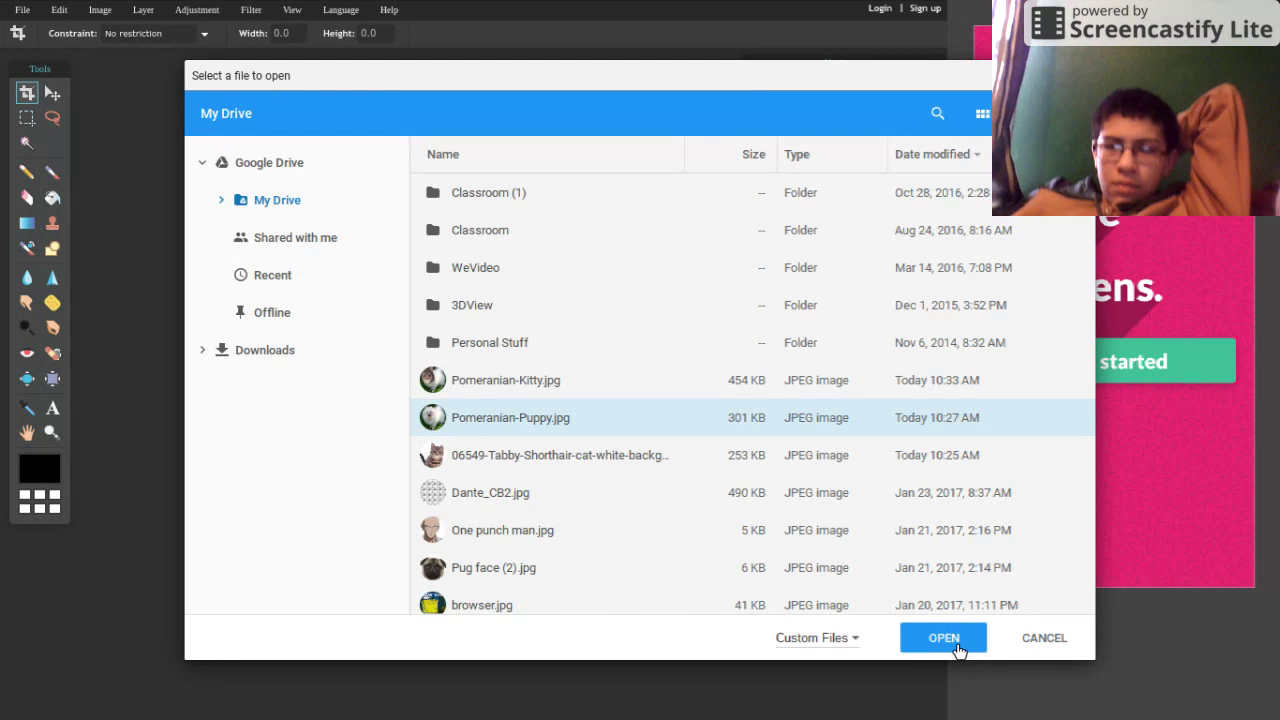
pyautogui.click(956, 645)
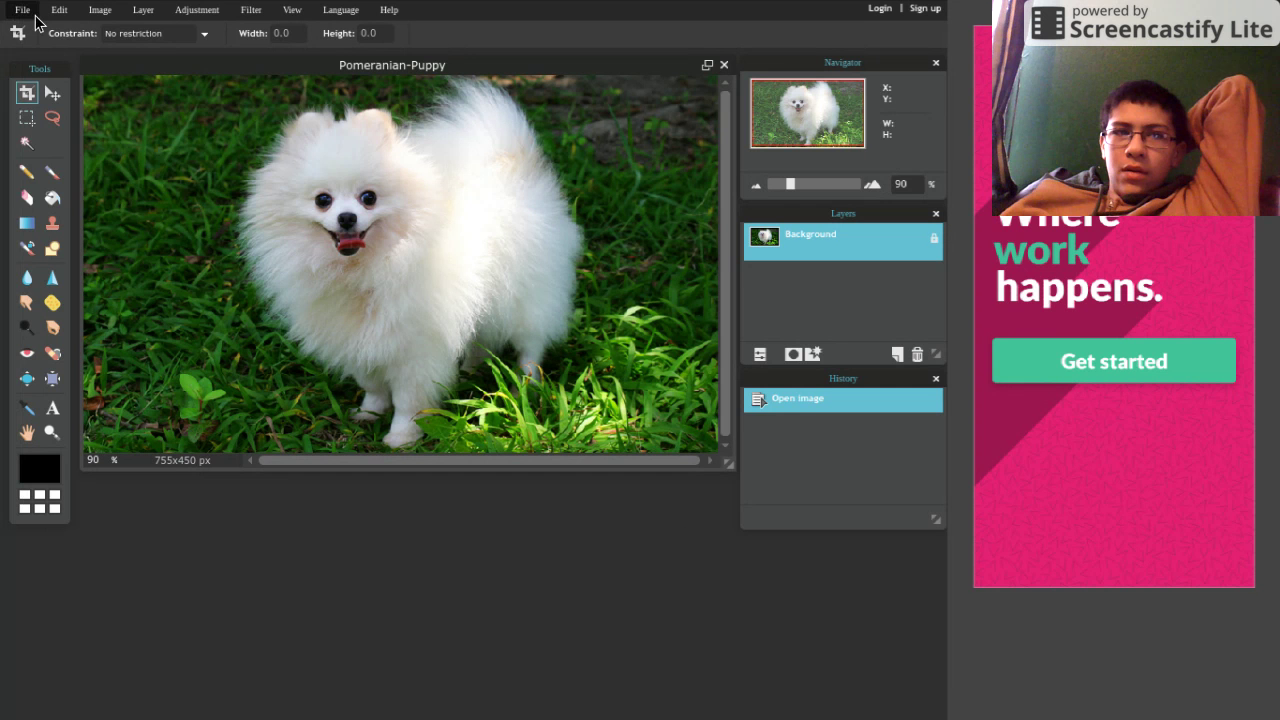
# Step: Open the Tabby Shorthair cat file from My Drive as Layer 1 over the puppy
pyautogui.click(23, 10)
pyautogui.click(143, 10)
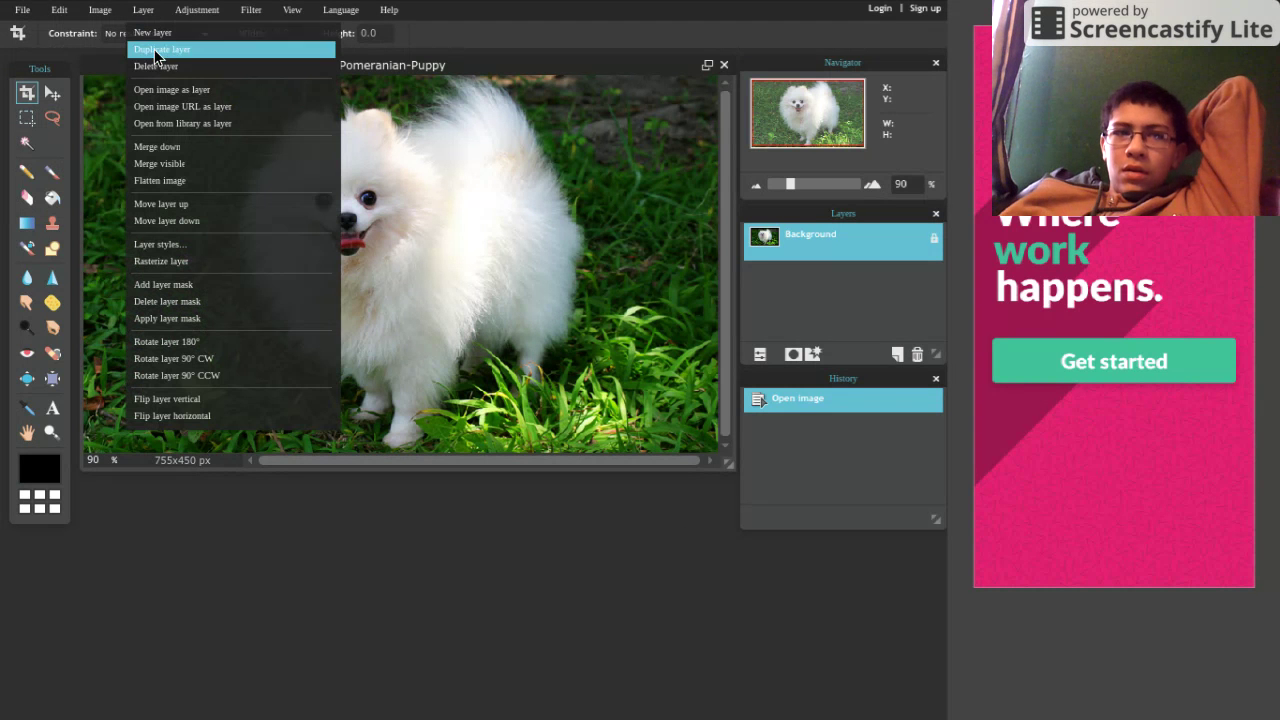
pyautogui.click(160, 89)
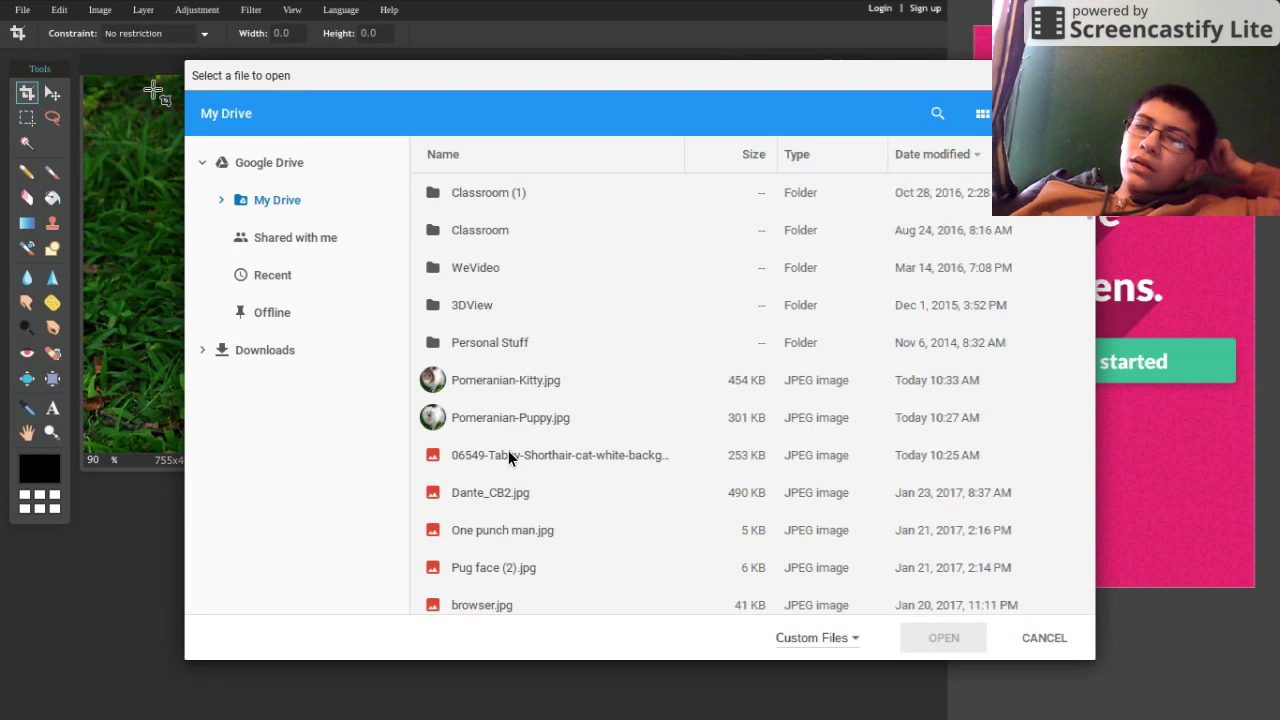
pyautogui.click(509, 452)
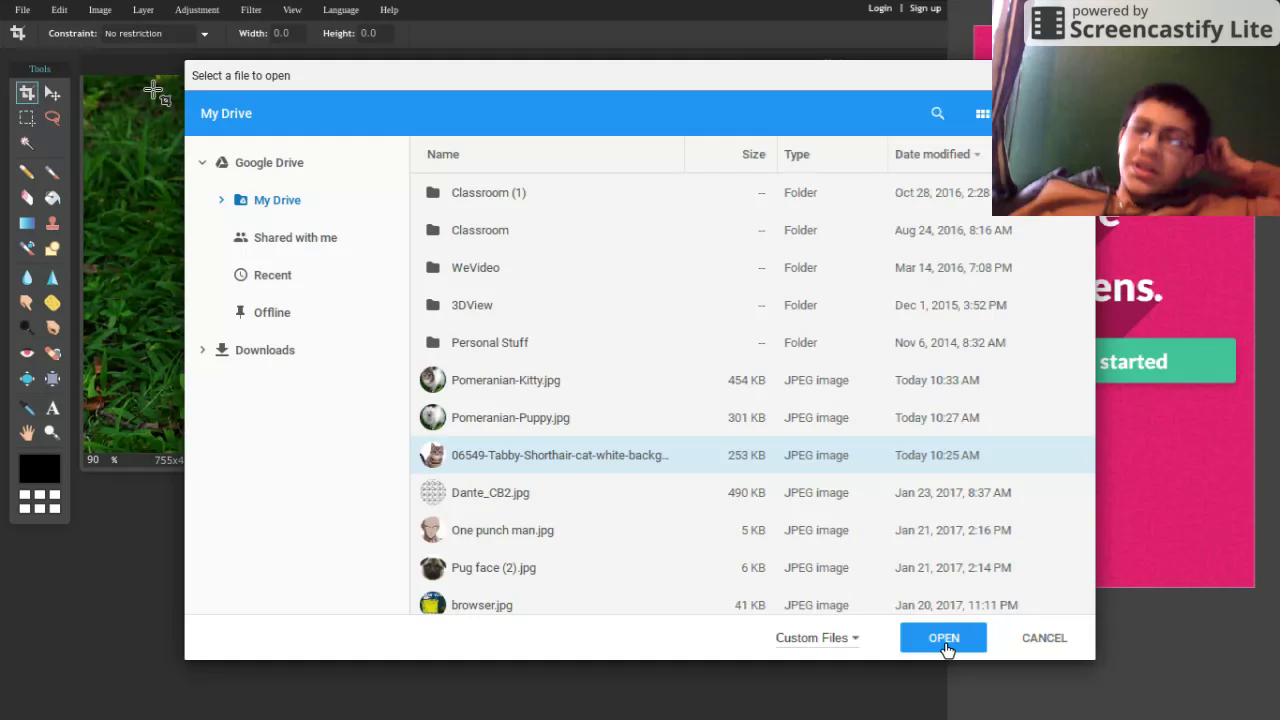
pyautogui.click(944, 640)
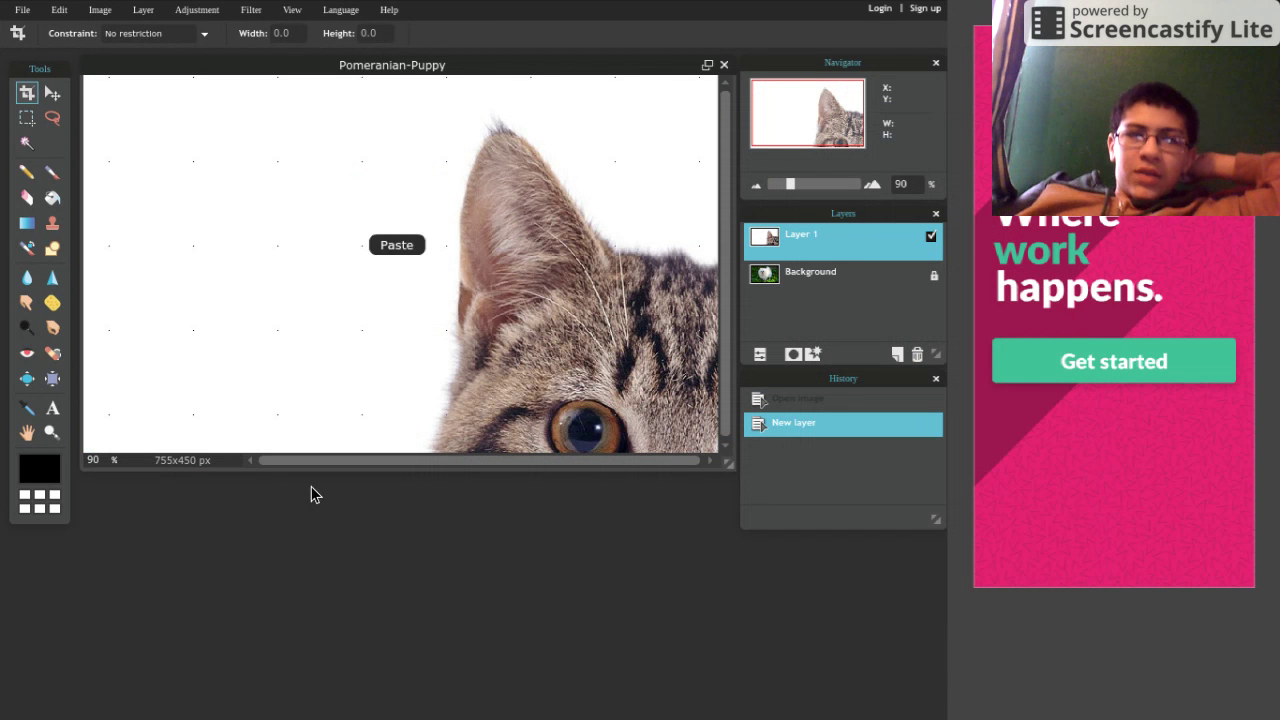
# Step: Free-transform the cat layer, resizing it and shifting it up-left, and apply the change
pyautogui.click(59, 12)
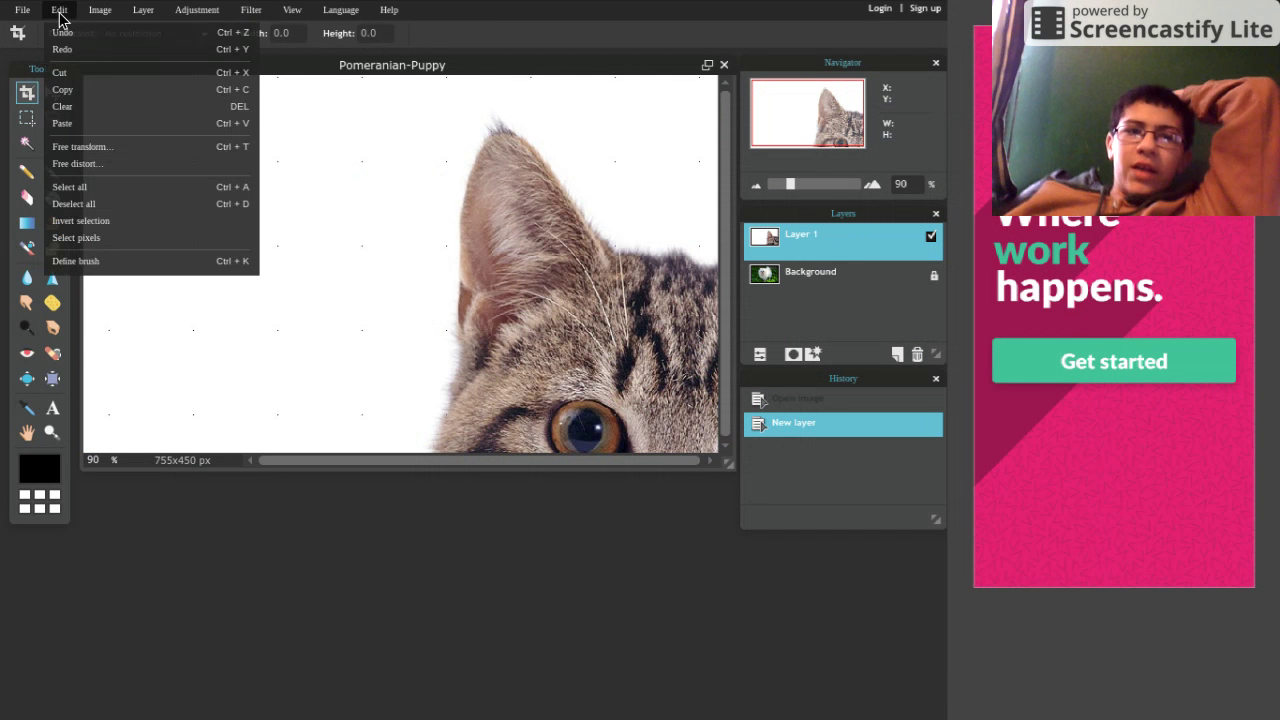
pyautogui.click(90, 148)
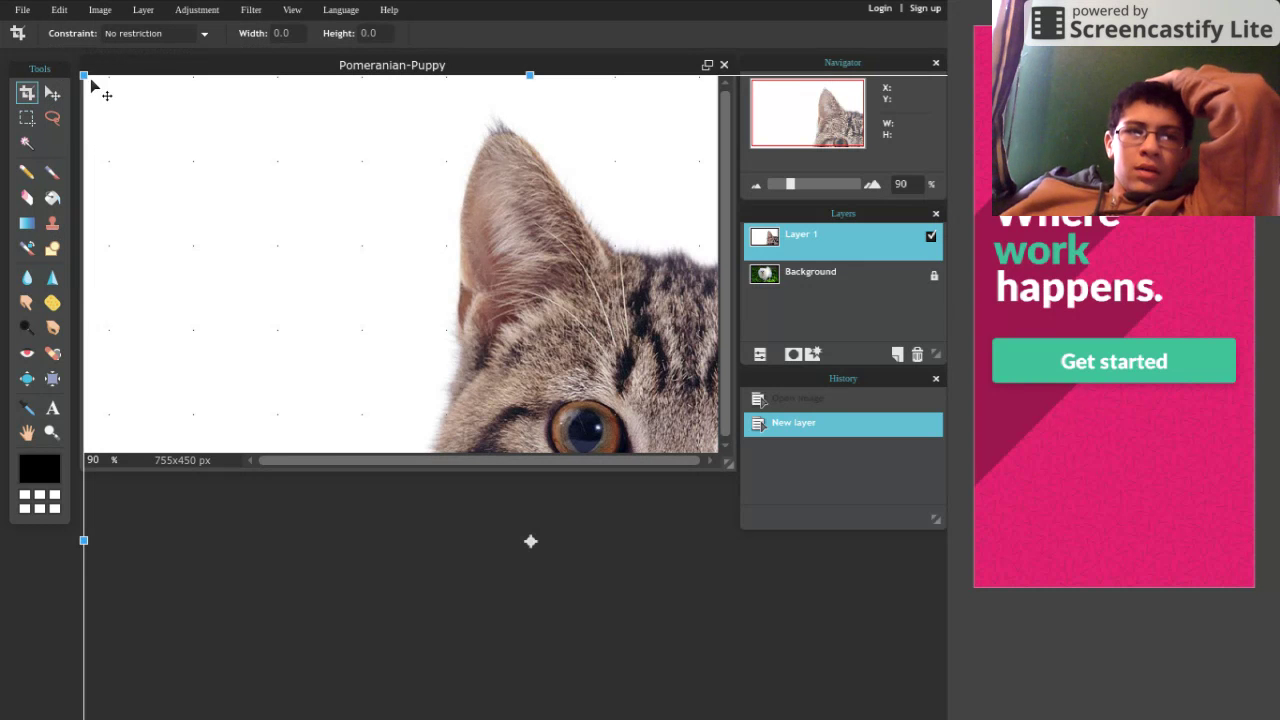
pyautogui.moveTo(84, 76); pyautogui.dragTo(360, 240)
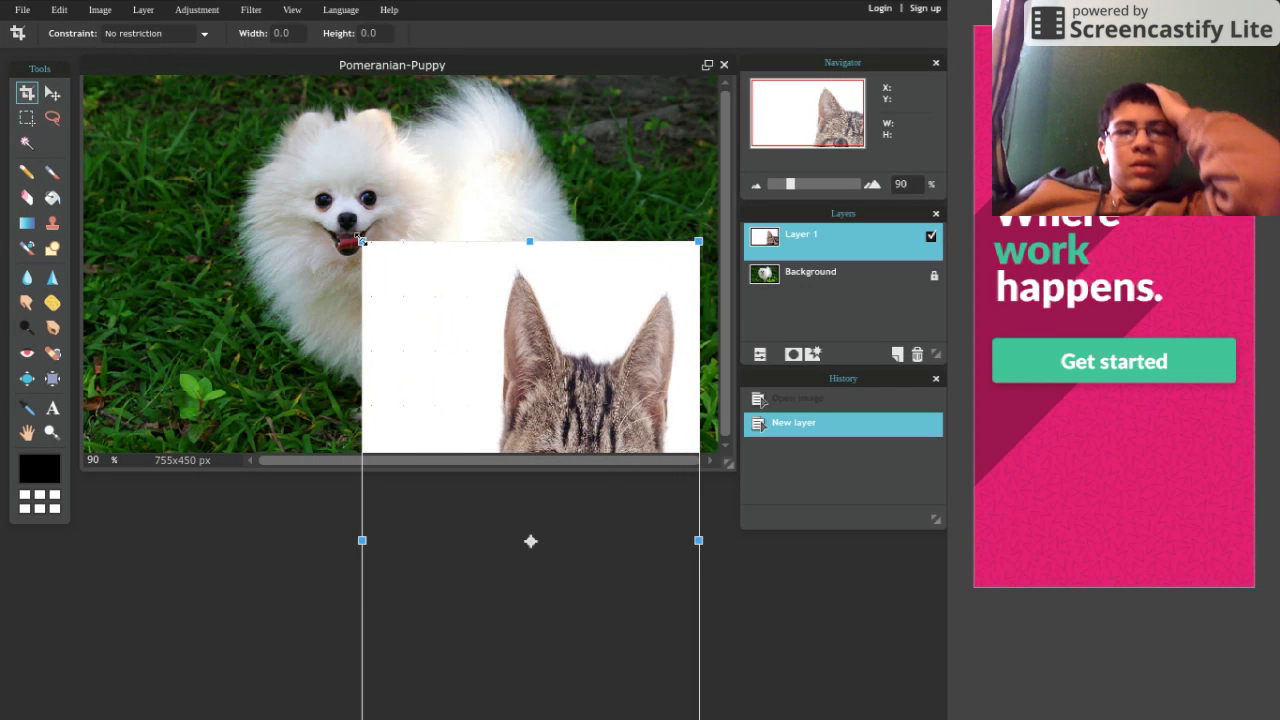
pyautogui.moveTo(600, 362); pyautogui.dragTo(446, 204)
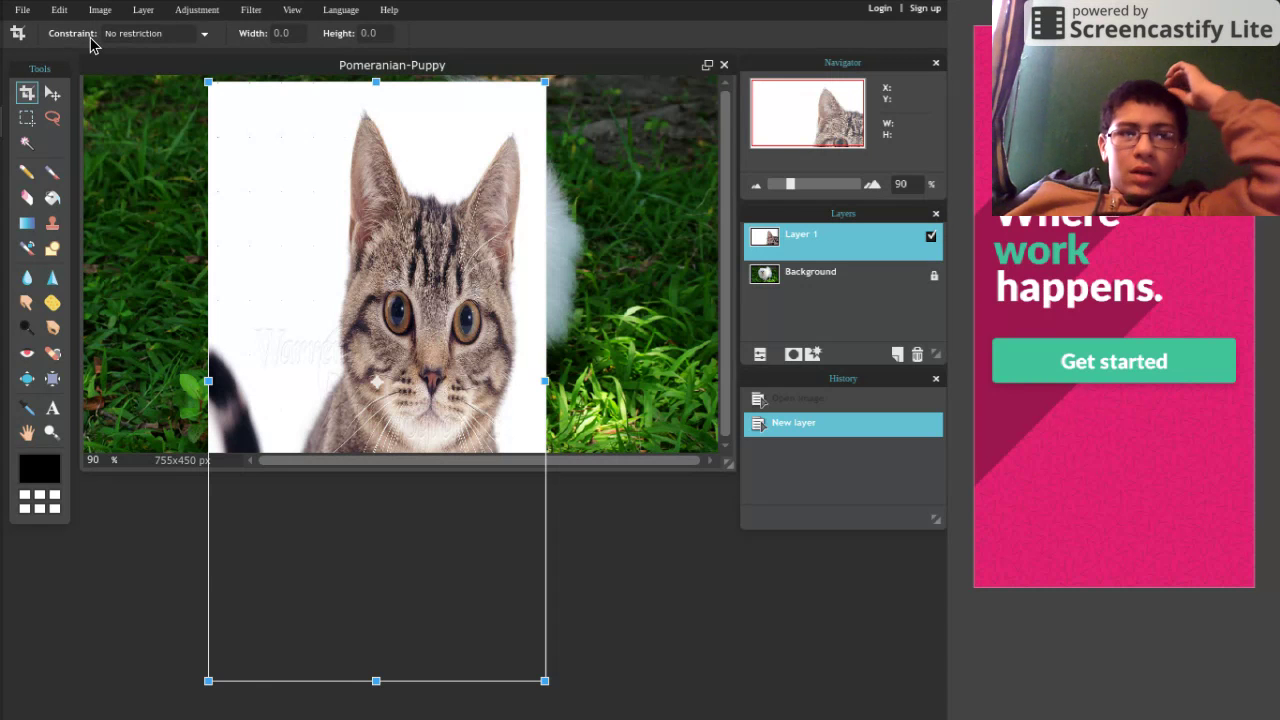
pyautogui.click(143, 10)
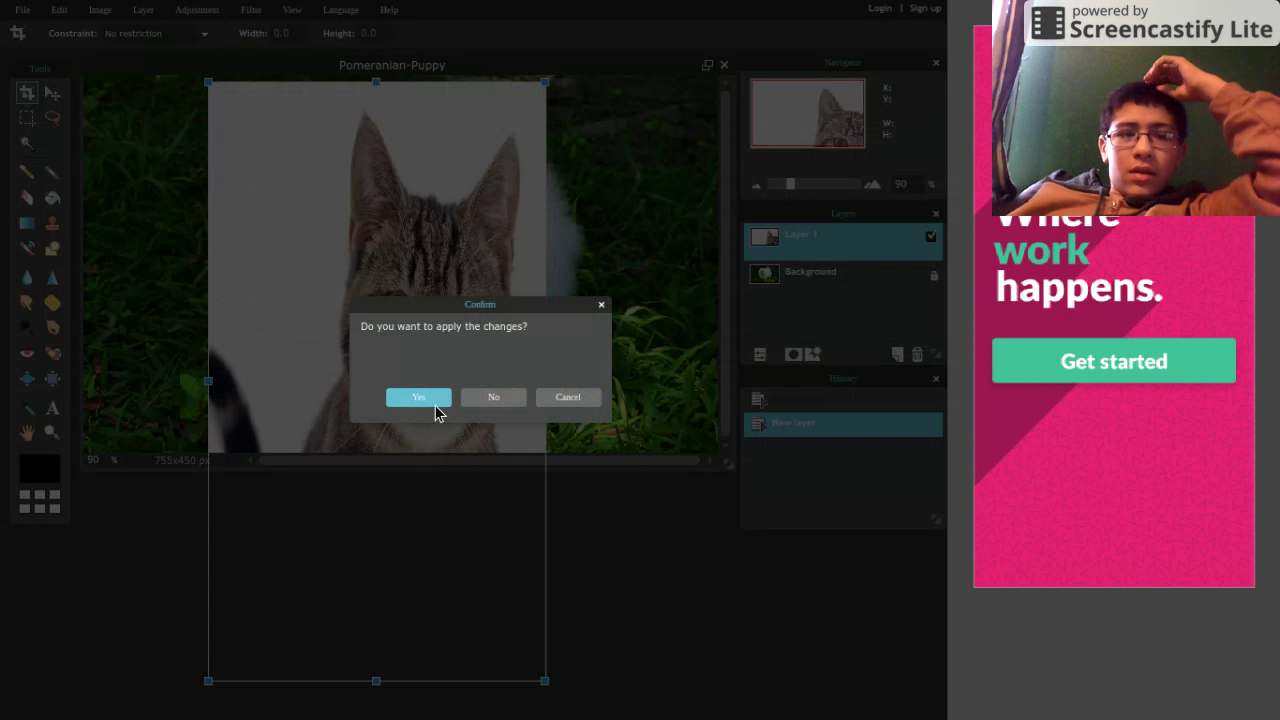
pyautogui.click(434, 401)
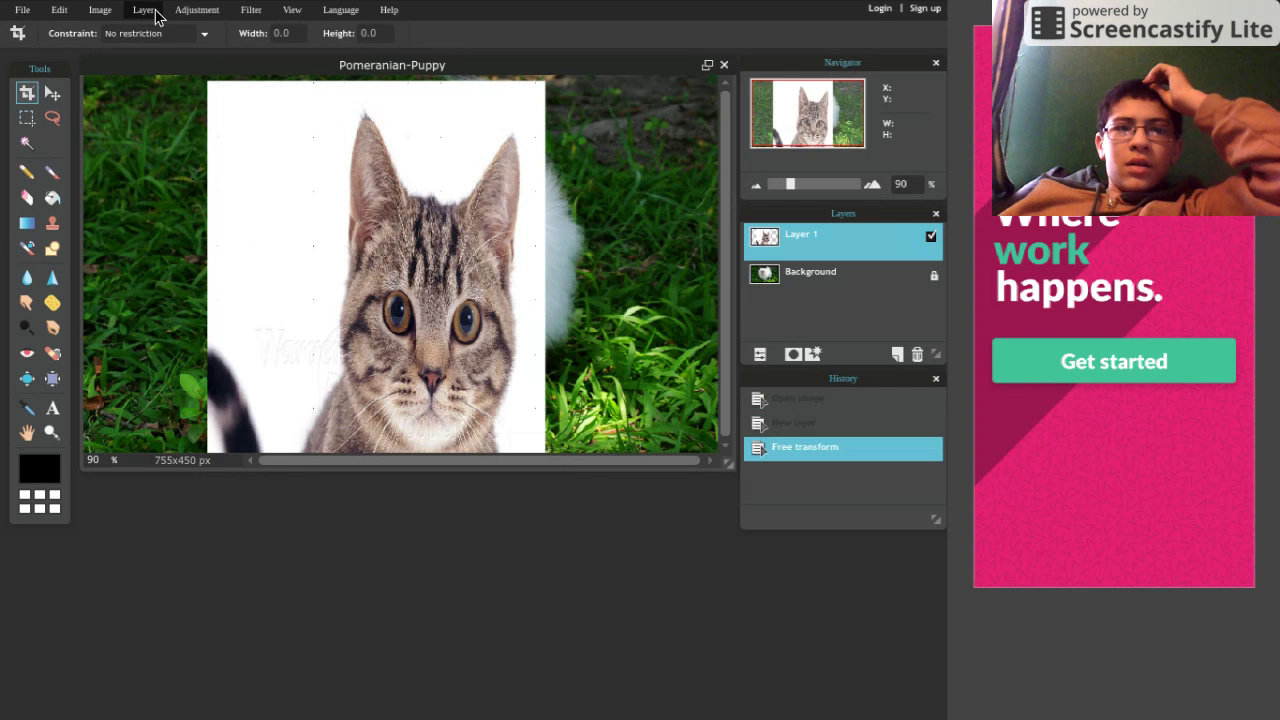
# Step: Flip the cat layer horizontally and nudge it slightly with the Move tool
pyautogui.click(148, 11)
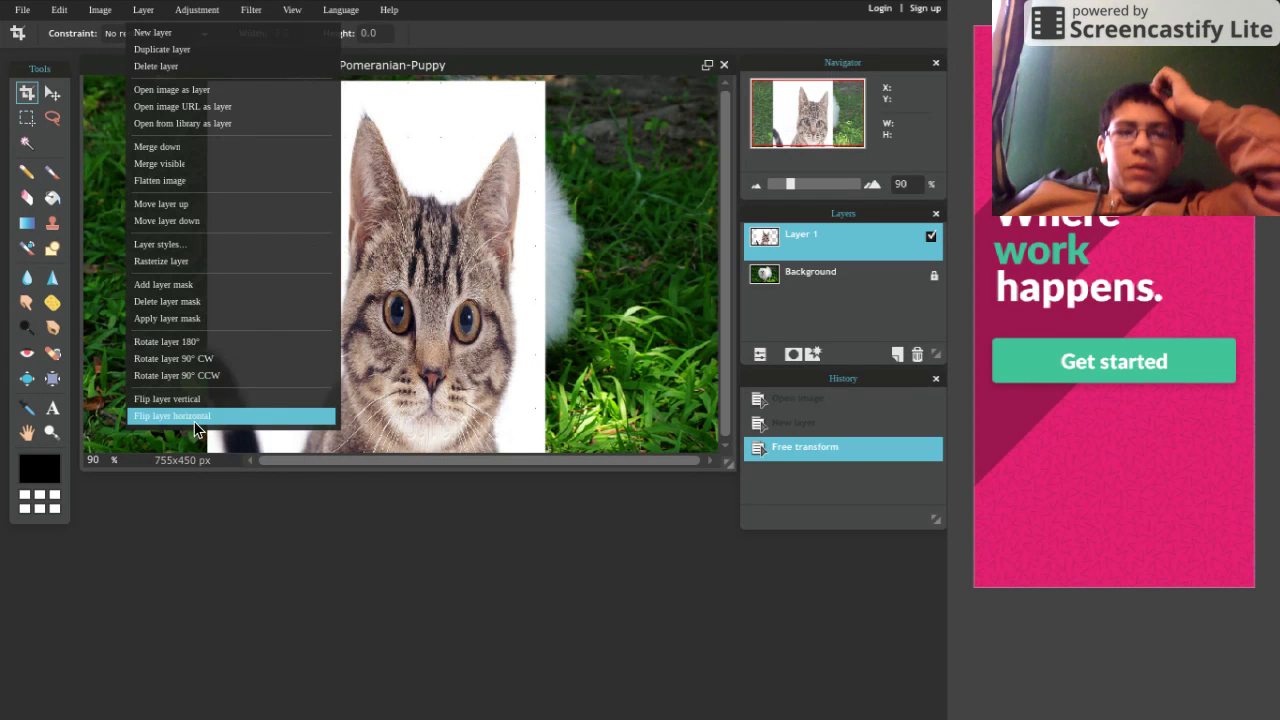
pyautogui.click(197, 418)
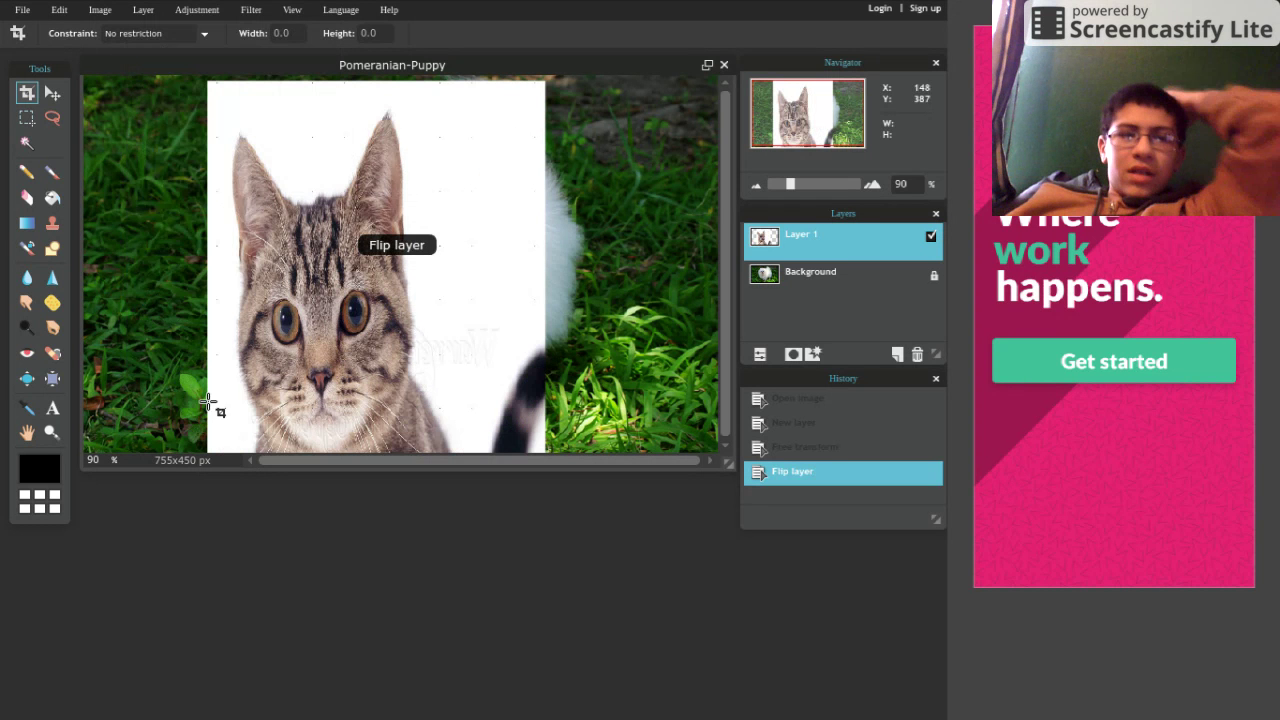
pyautogui.click(52, 94)
pyautogui.moveTo(309, 200)
pyautogui.mouseDown()
pyautogui.moveTo(309, 168)
pyautogui.moveTo(307, 205)
pyautogui.mouseUp()
# Step: Magic-wand select and delete the cat's white background, then deselect
pyautogui.click(26, 142)
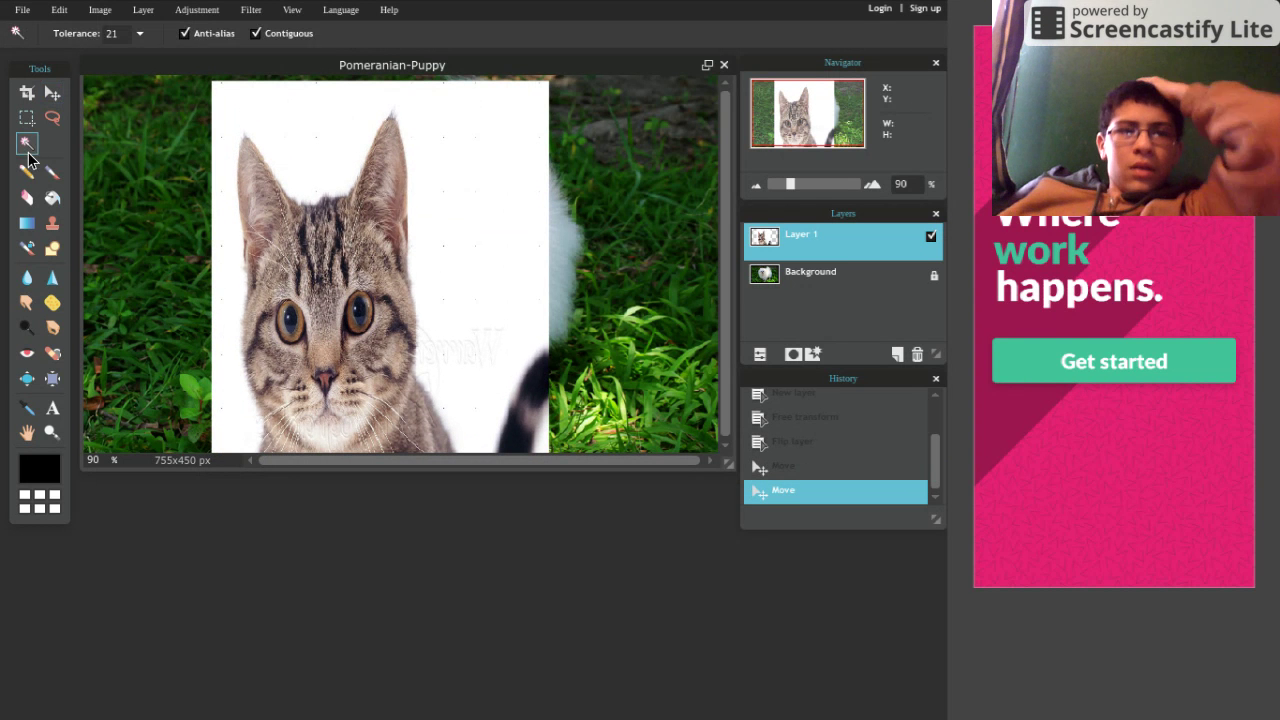
pyautogui.click(350, 143)
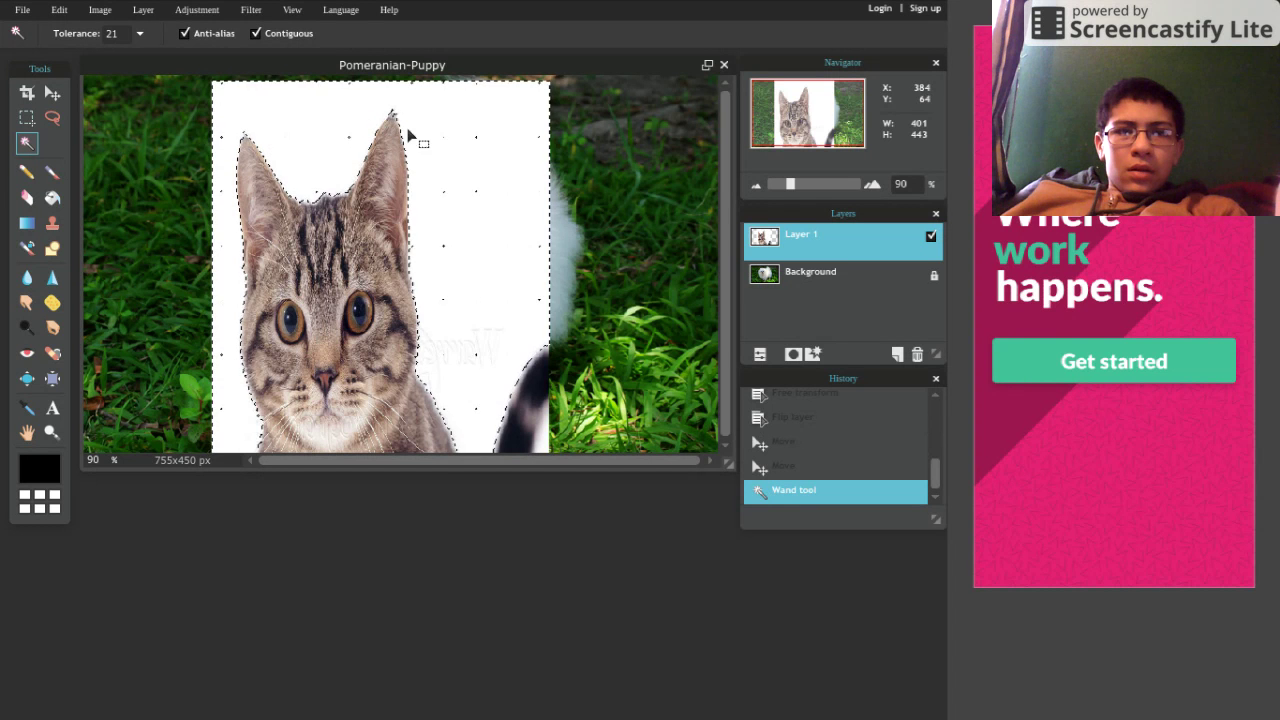
pyautogui.press('Delete')
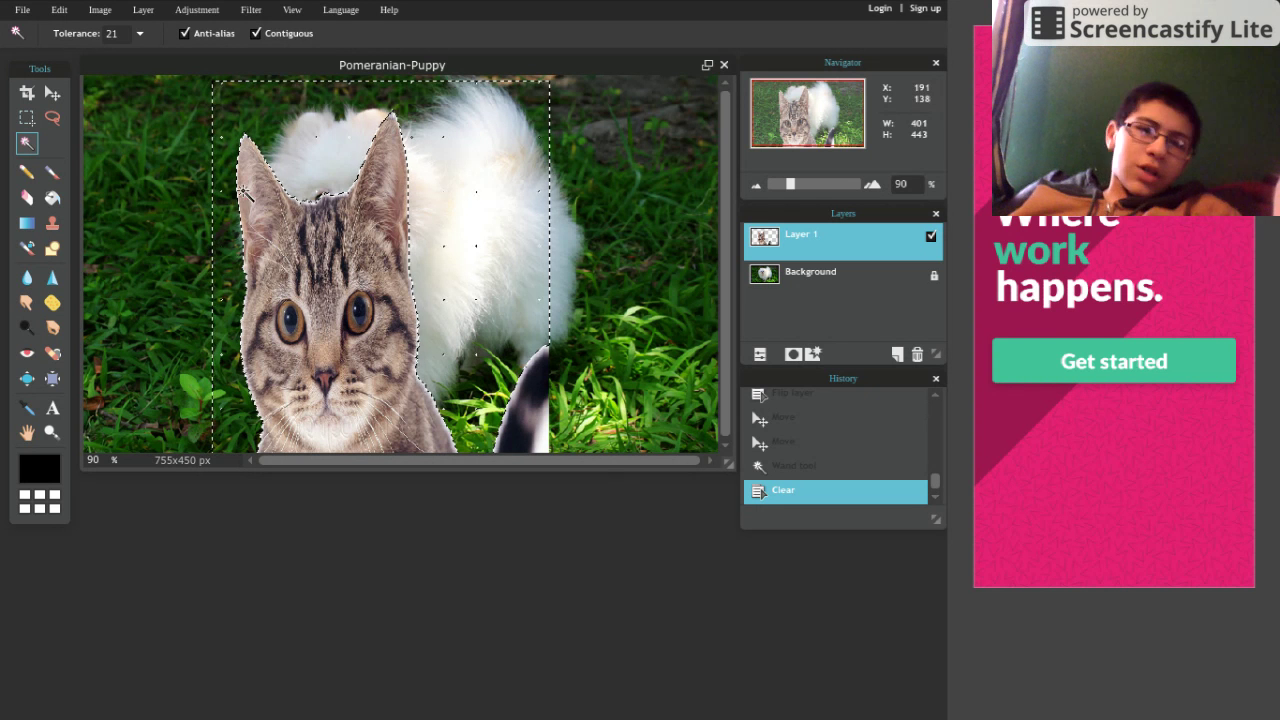
pyautogui.hotkey('ctrl', 'd')
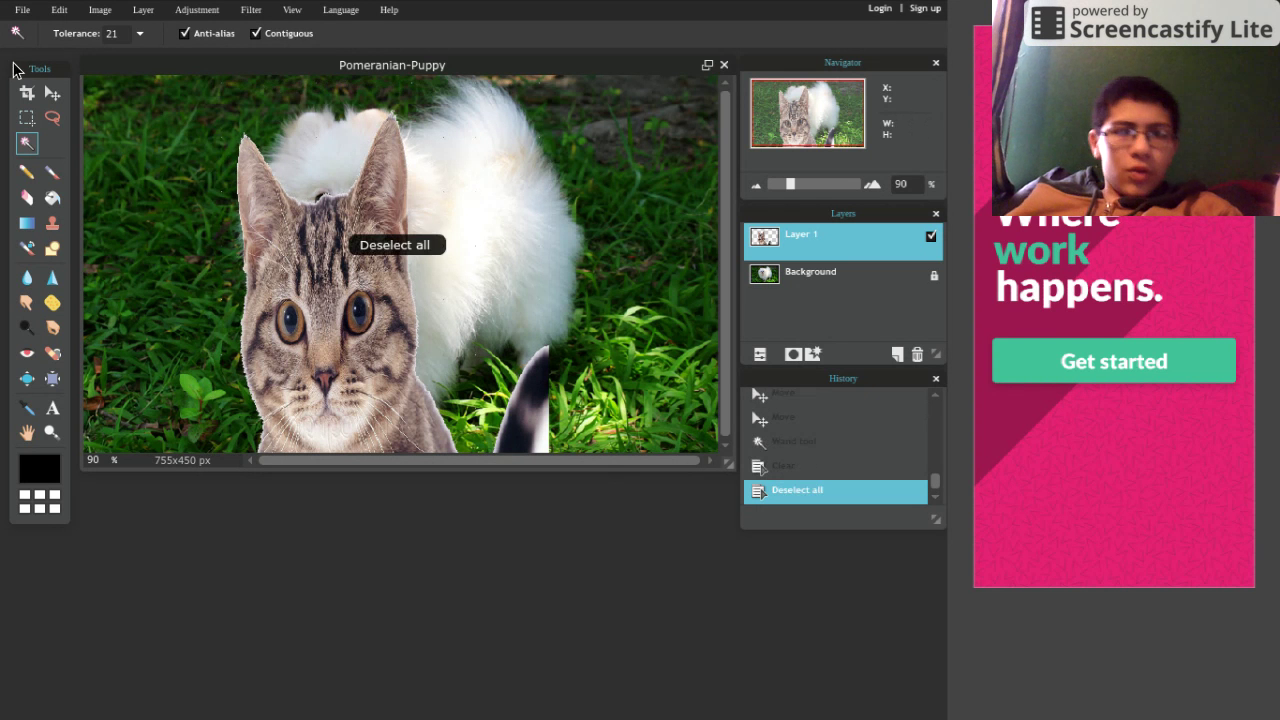
# Step: Move the cat up and left, then wand-select and delete the dark tail piece
pyautogui.click(52, 93)
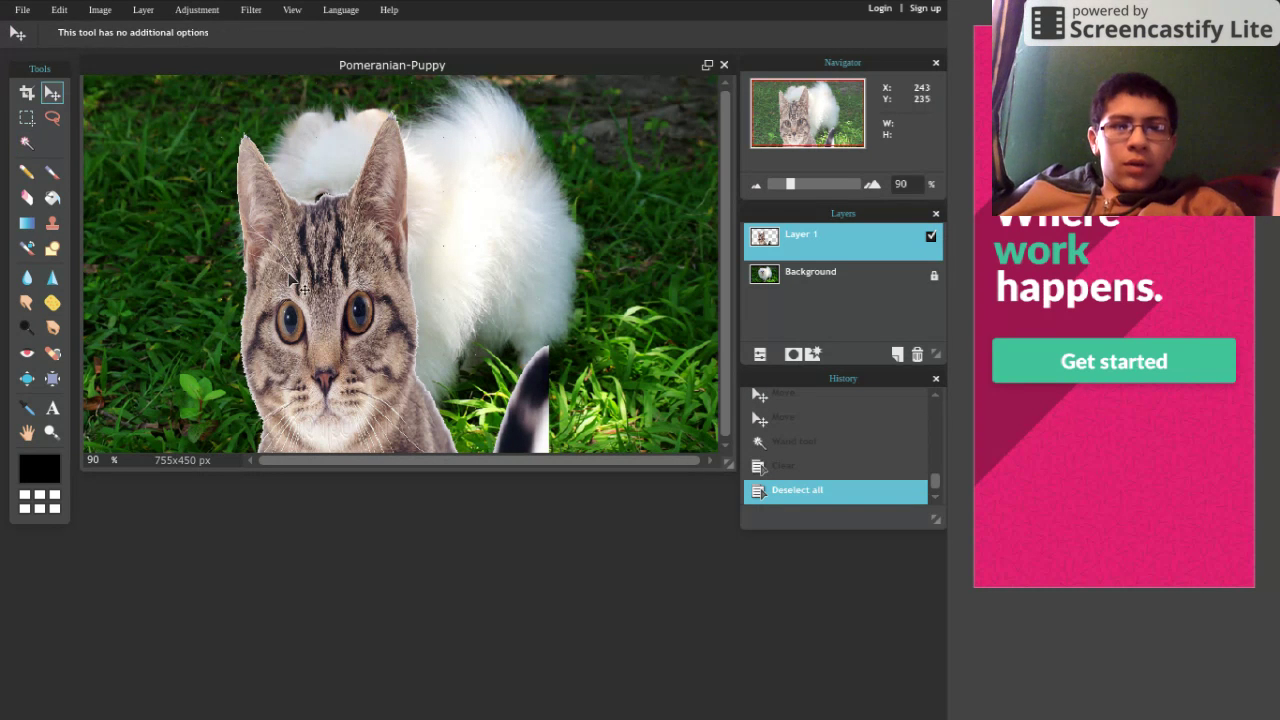
pyautogui.moveTo(297, 285); pyautogui.dragTo(287, 231)
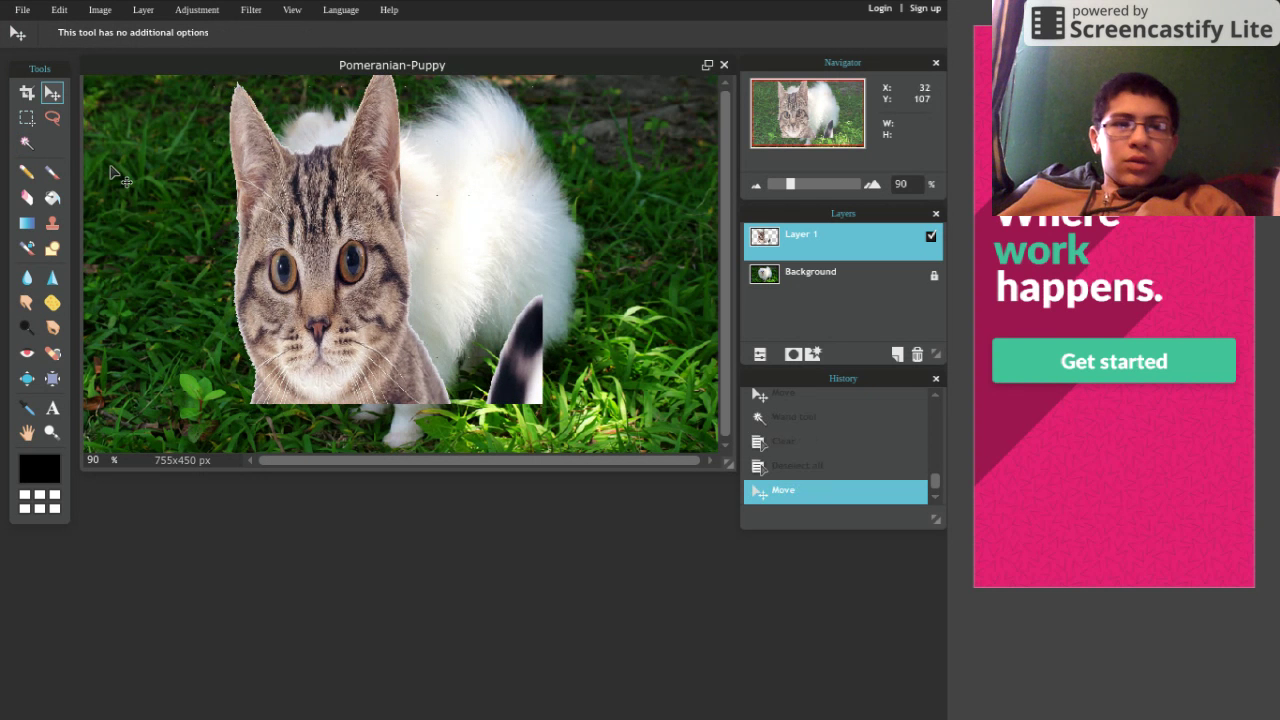
pyautogui.click(30, 150)
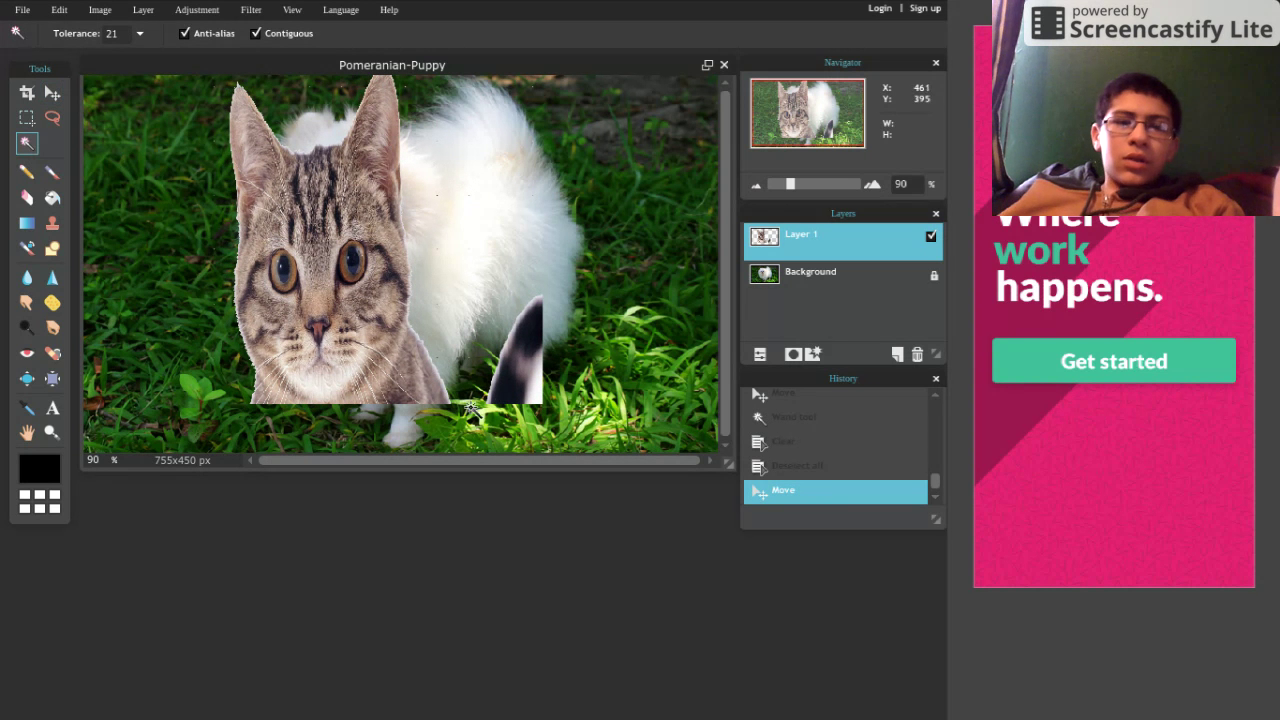
pyautogui.click(538, 362)
pyautogui.keyDown('shift'); pyautogui.click(543, 365); pyautogui.keyUp('shift')
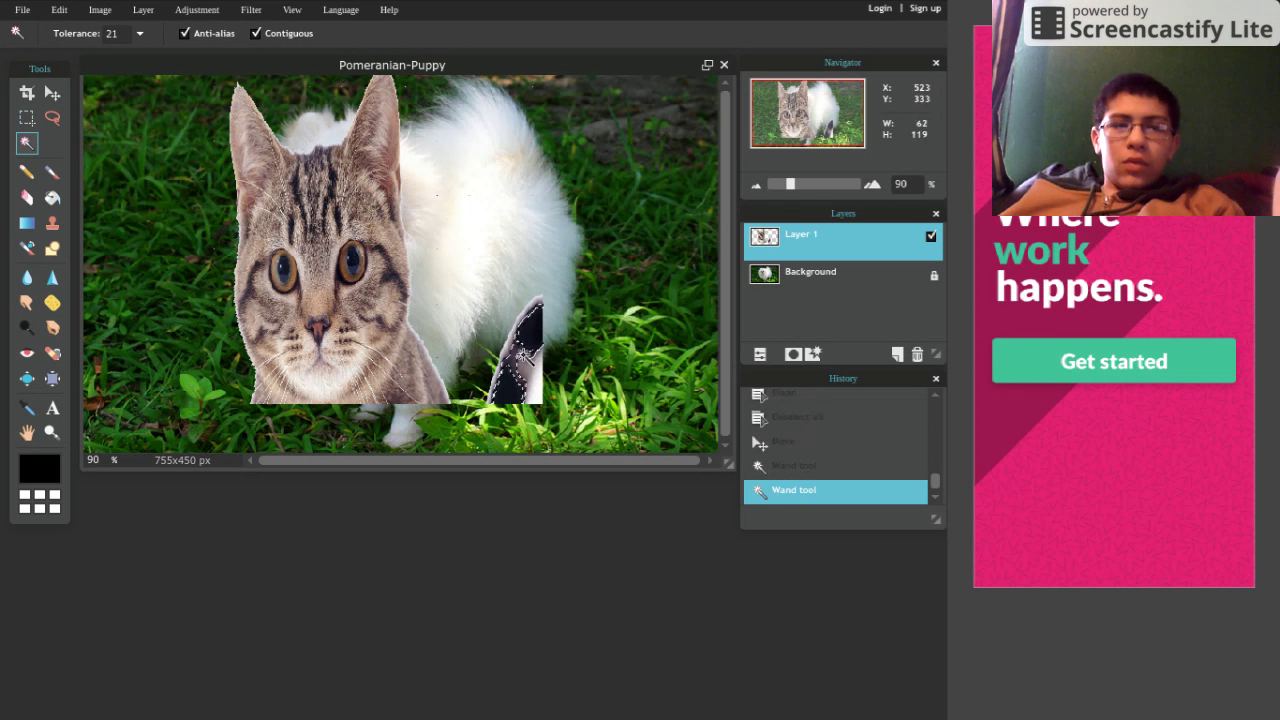
pyautogui.press('Delete')
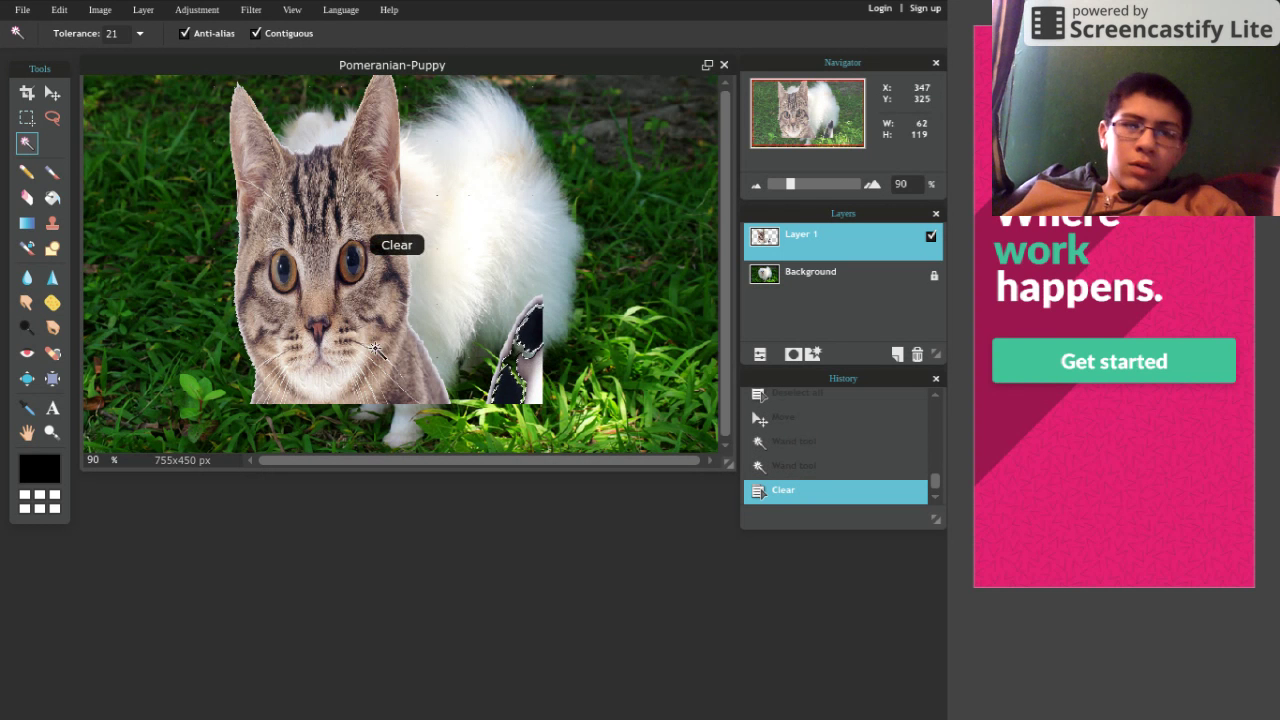
# Step: Erase the tail fragment, grey leg remnant and stray edge pixels with a size-50, 100%-opacity eraser
pyautogui.click(28, 197)
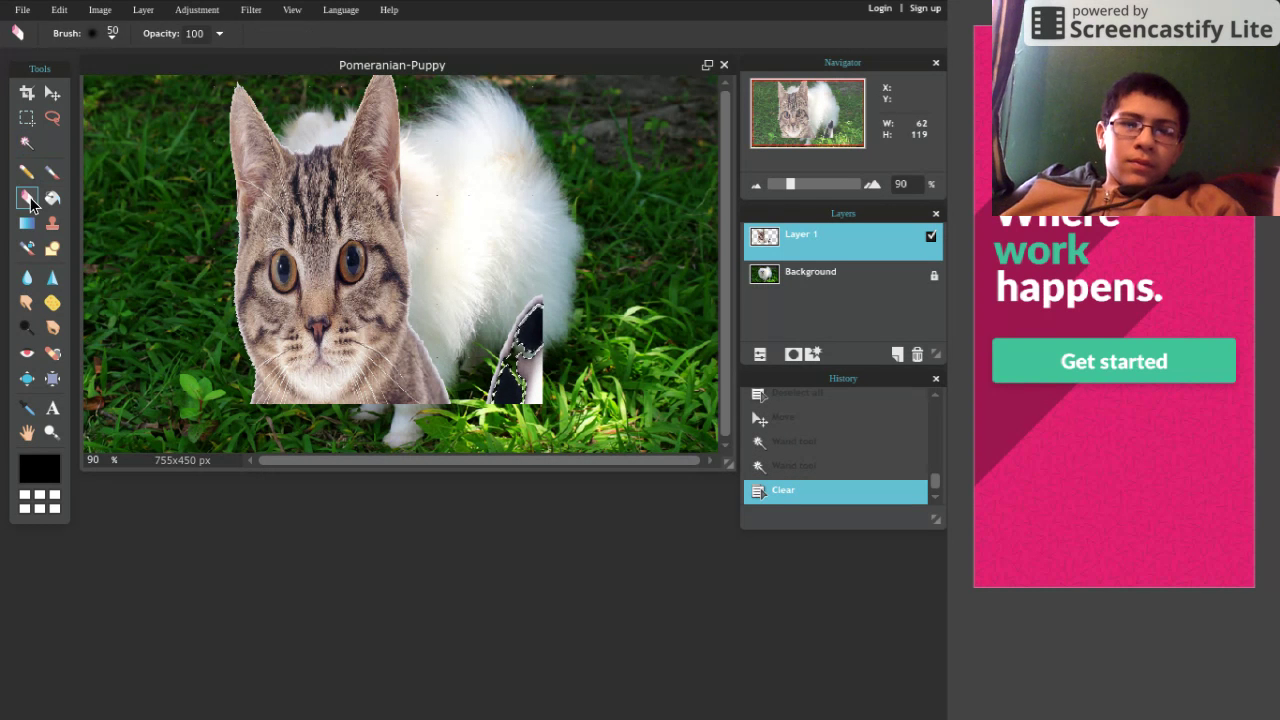
pyautogui.hotkey('ctrl', 'd')
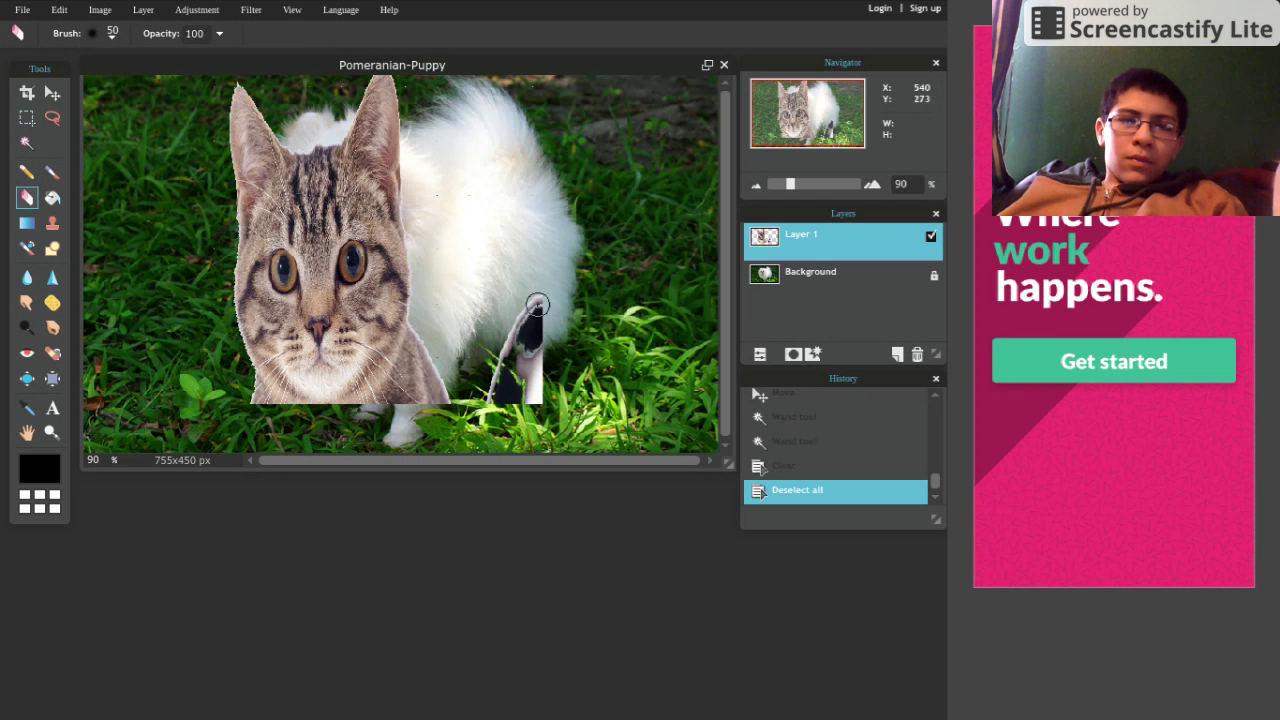
pyautogui.moveTo(537, 303)
pyautogui.mouseDown()
pyautogui.moveTo(540, 398)
pyautogui.moveTo(310, 408)
pyautogui.moveTo(230, 393)
pyautogui.mouseUp()
pyautogui.moveTo(236, 385)
pyautogui.mouseDown()
pyautogui.moveTo(260, 400)
pyautogui.moveTo(238, 374)
pyautogui.moveTo(270, 402)
pyautogui.moveTo(370, 396)
pyautogui.moveTo(413, 367)
pyautogui.moveTo(426, 337)
pyautogui.mouseUp()
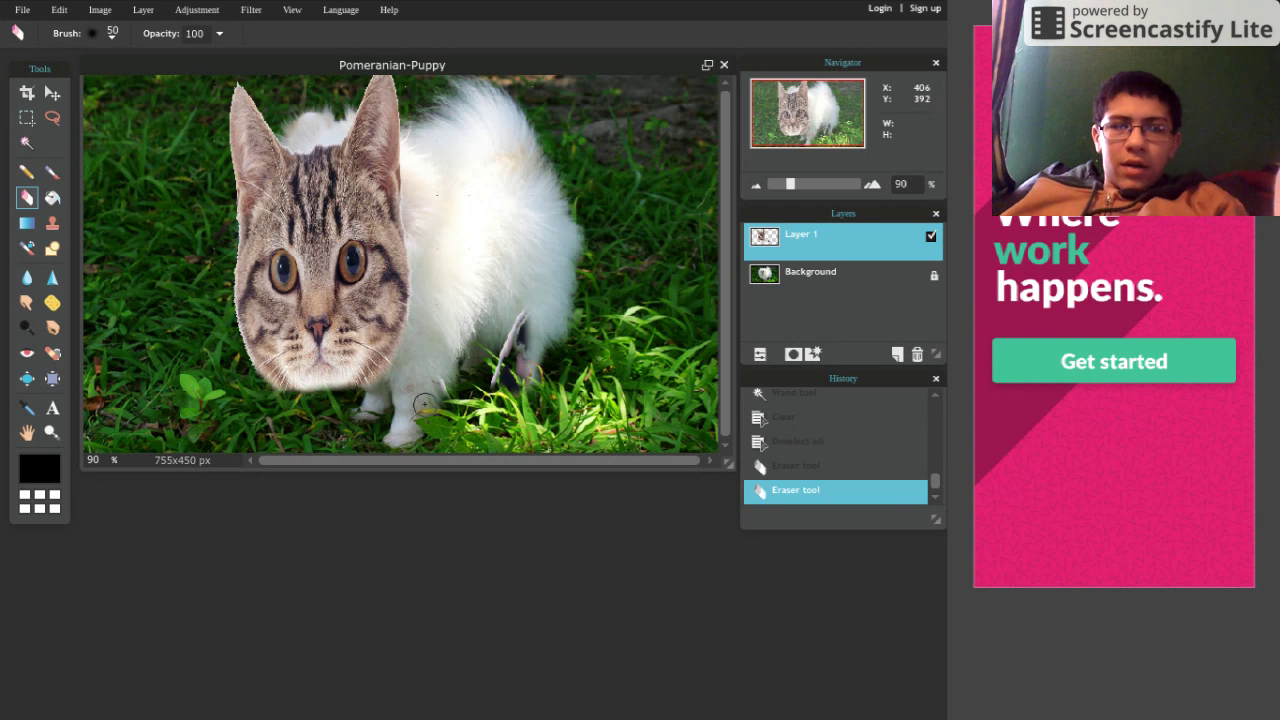
pyautogui.moveTo(457, 380)
pyautogui.mouseDown()
pyautogui.moveTo(512, 345)
pyautogui.moveTo(531, 314)
pyautogui.moveTo(494, 373)
pyautogui.moveTo(505, 388)
pyautogui.mouseUp()
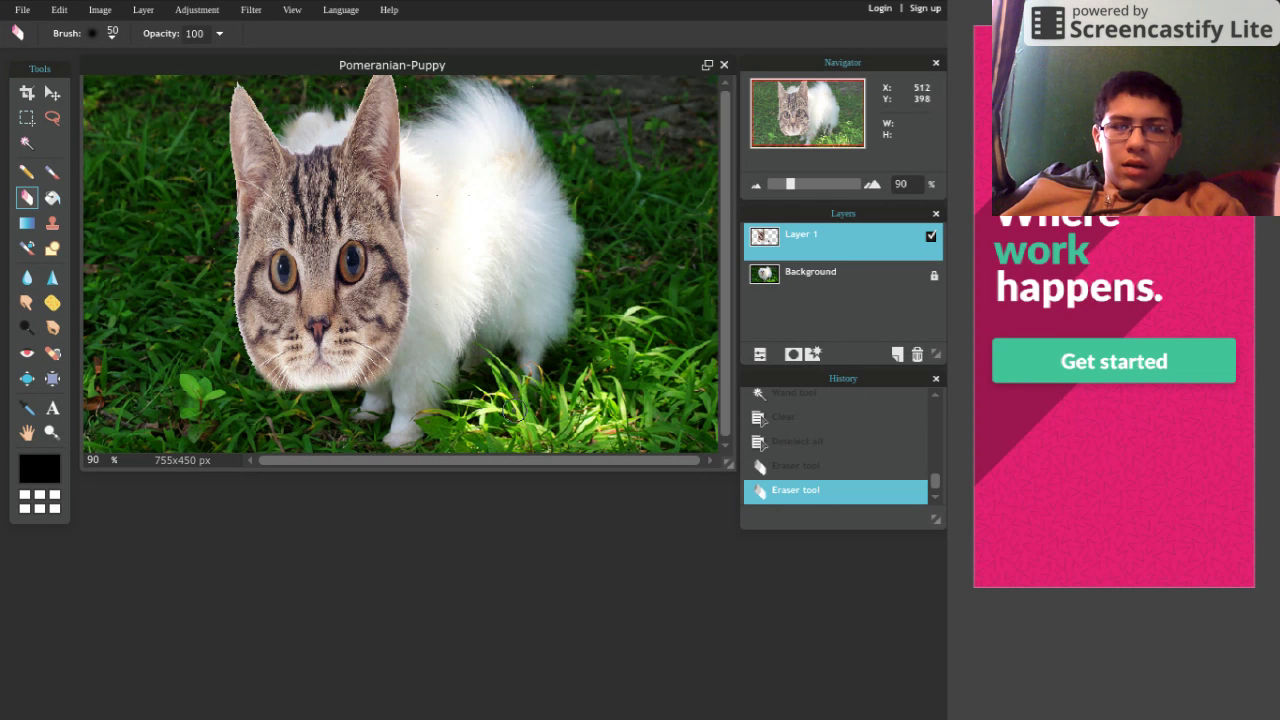
pyautogui.moveTo(545, 341); pyautogui.dragTo(497, 381)
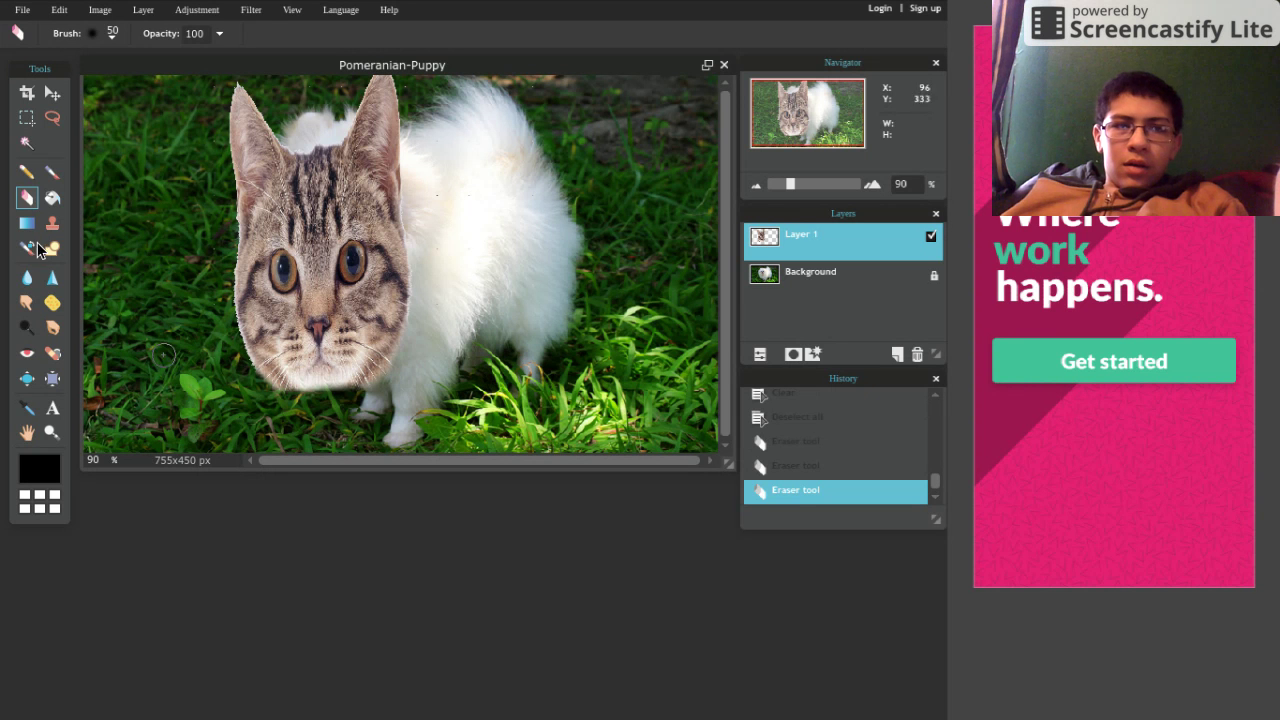
# Step: Drag the cat head layer up and slightly right onto the puppy's white body
pyautogui.click(52, 92)
pyautogui.moveTo(292, 200); pyautogui.dragTo(306, 130)
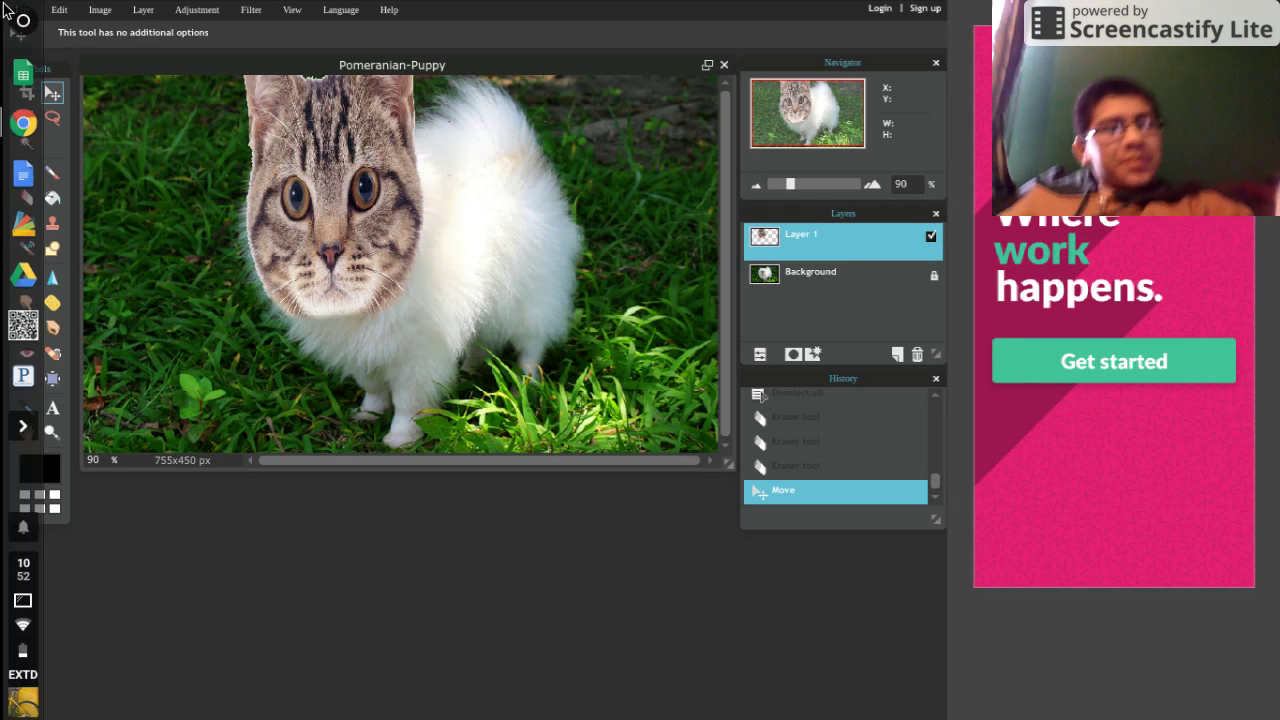
pyautogui.click(52, 172)
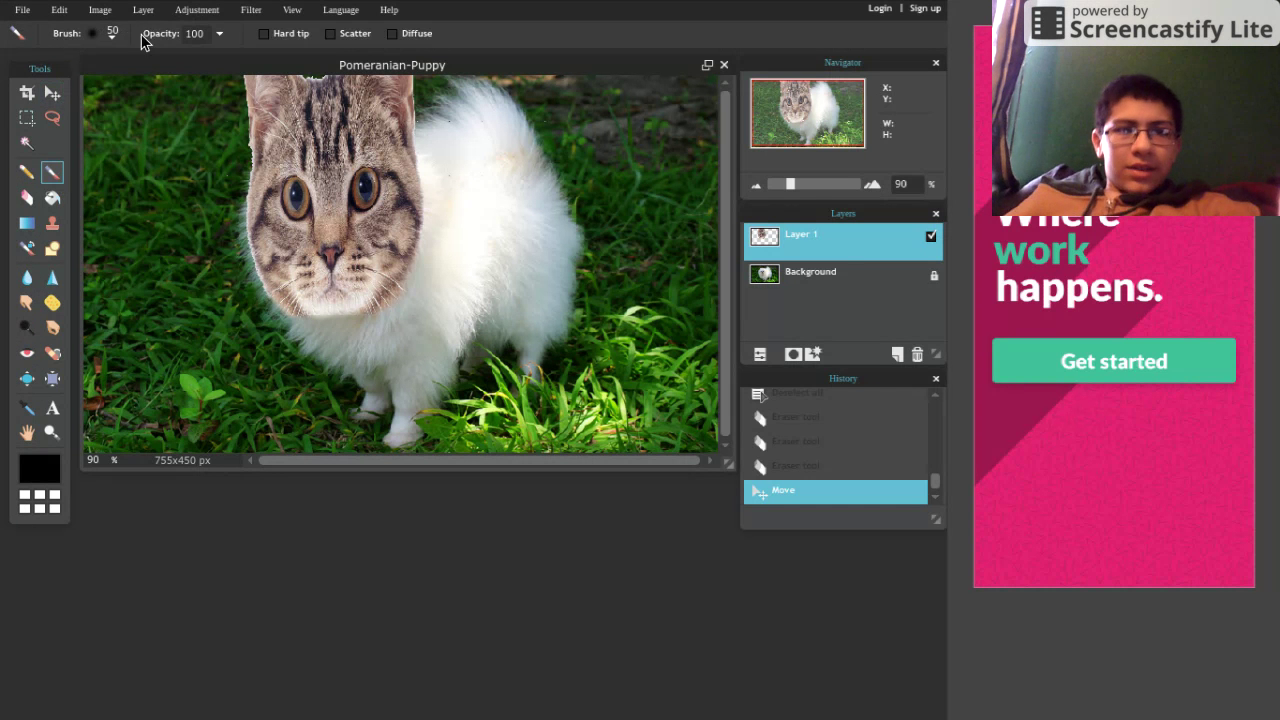
# Step: Set the brush opacity to 22% and paint faint strokes over the cat's left cheek and chin edges
pyautogui.click(219, 34)
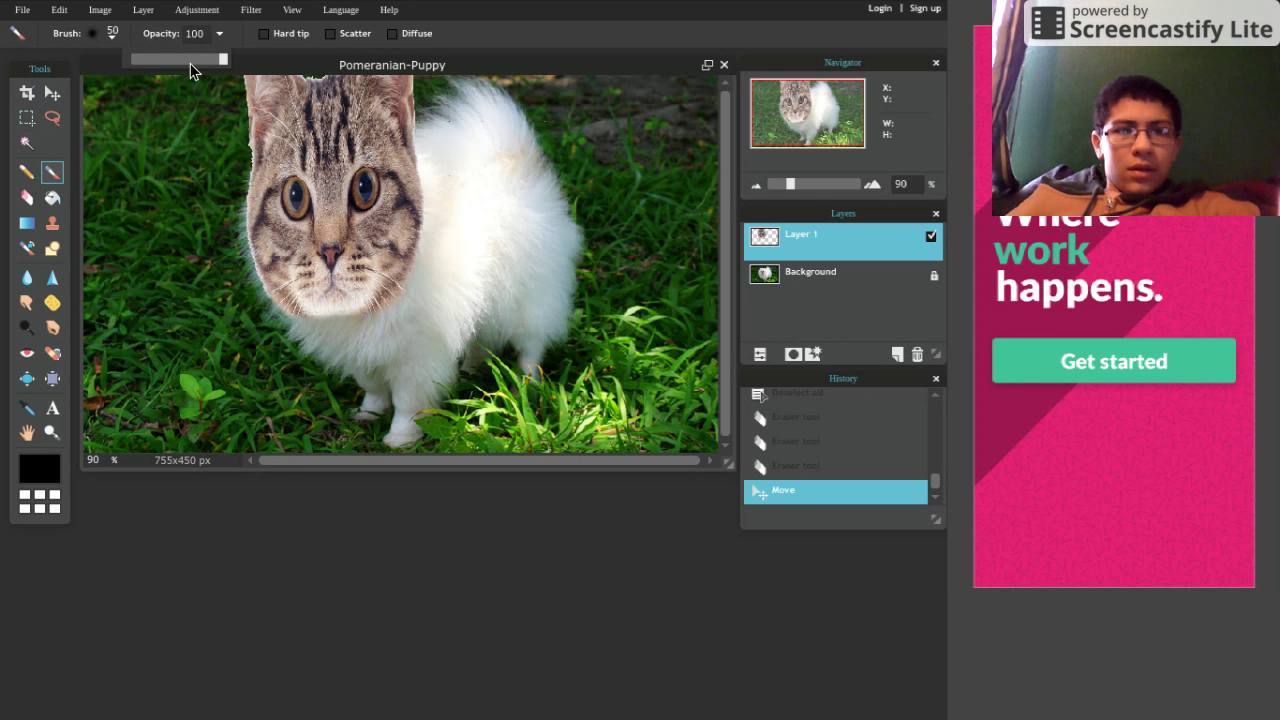
pyautogui.moveTo(190, 60); pyautogui.dragTo(165, 60)
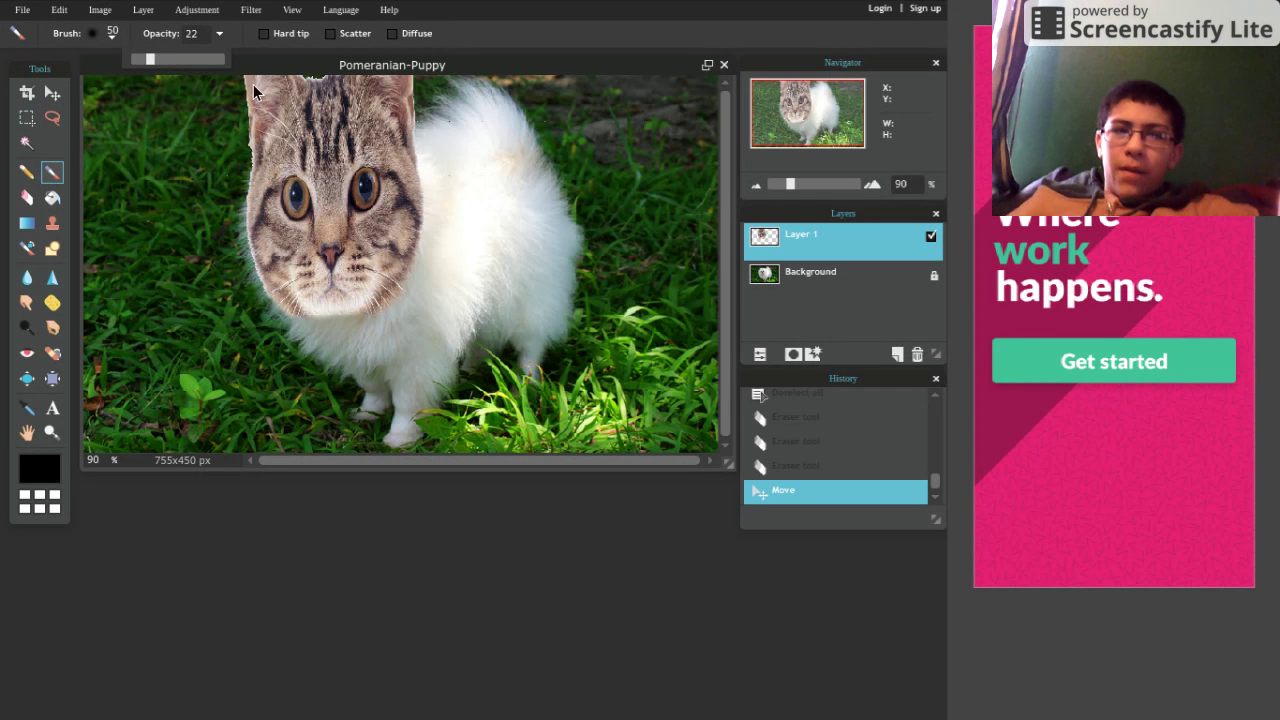
pyautogui.moveTo(282, 107); pyautogui.dragTo(268, 175)
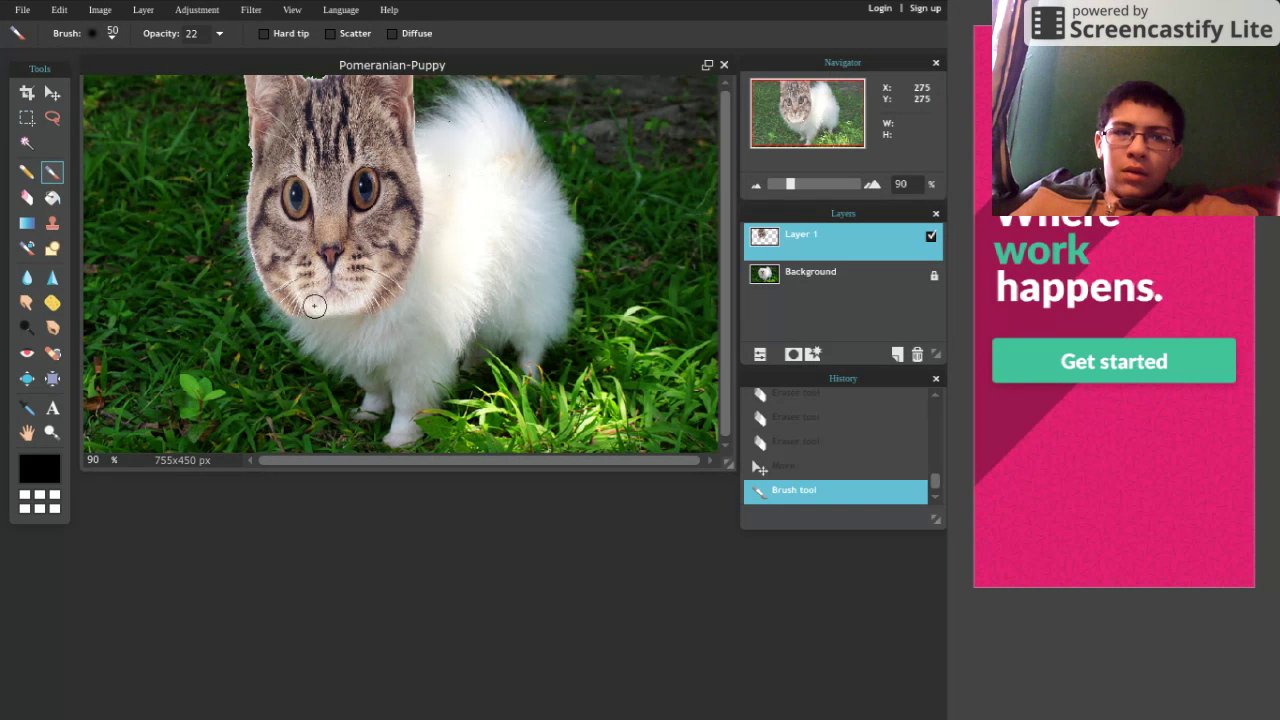
pyautogui.moveTo(317, 316)
pyautogui.mouseDown()
pyautogui.moveTo(326, 326)
pyautogui.moveTo(357, 294)
pyautogui.mouseUp()
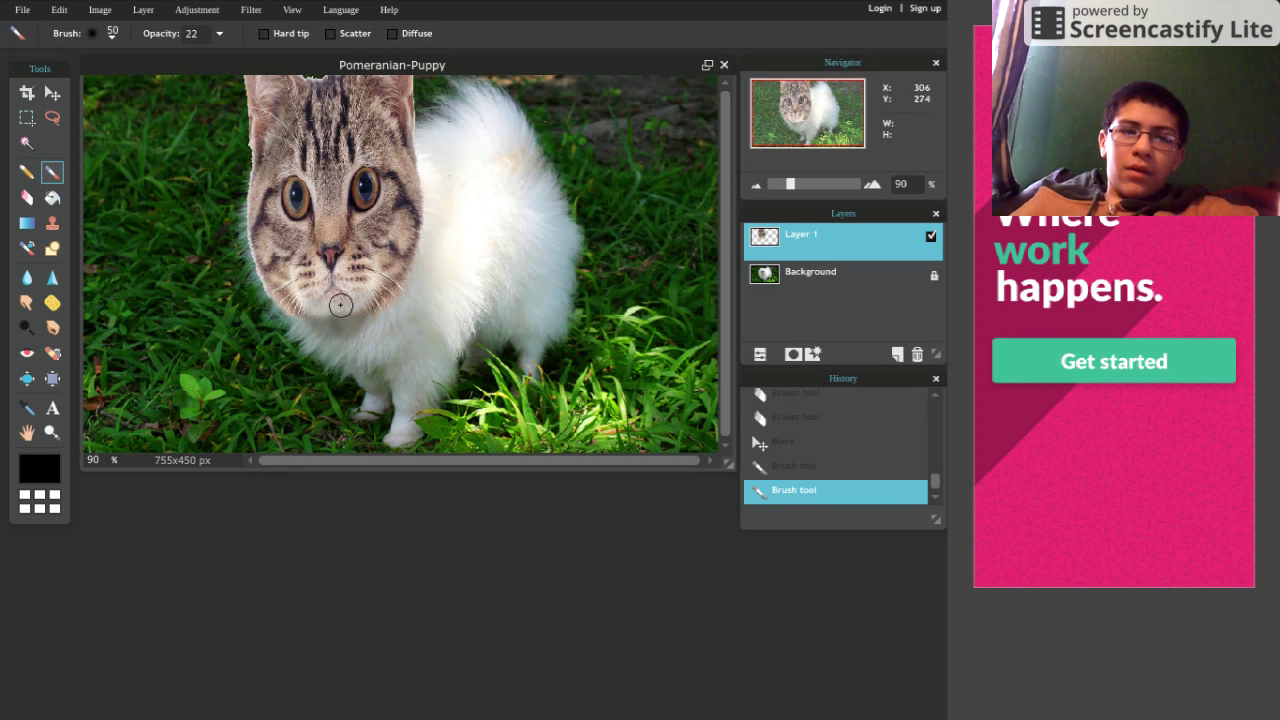
pyautogui.moveTo(363, 343); pyautogui.dragTo(383, 308)
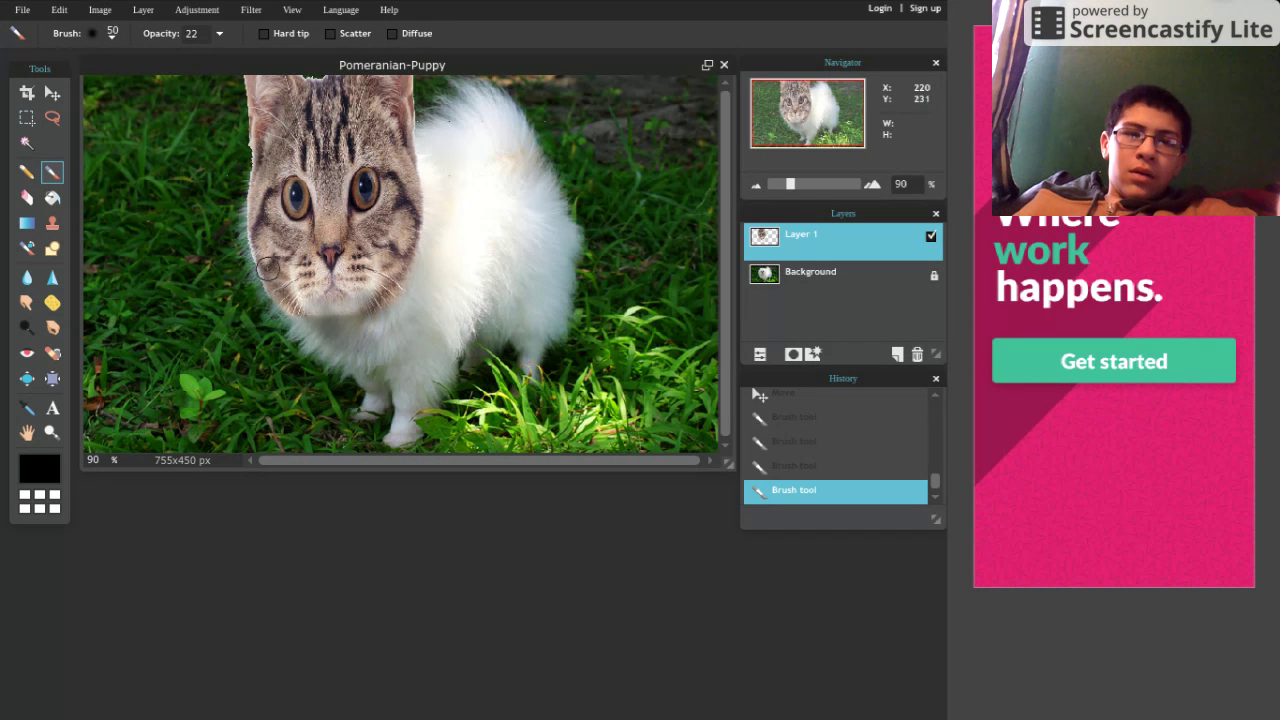
pyautogui.moveTo(264, 216); pyautogui.dragTo(264, 214)
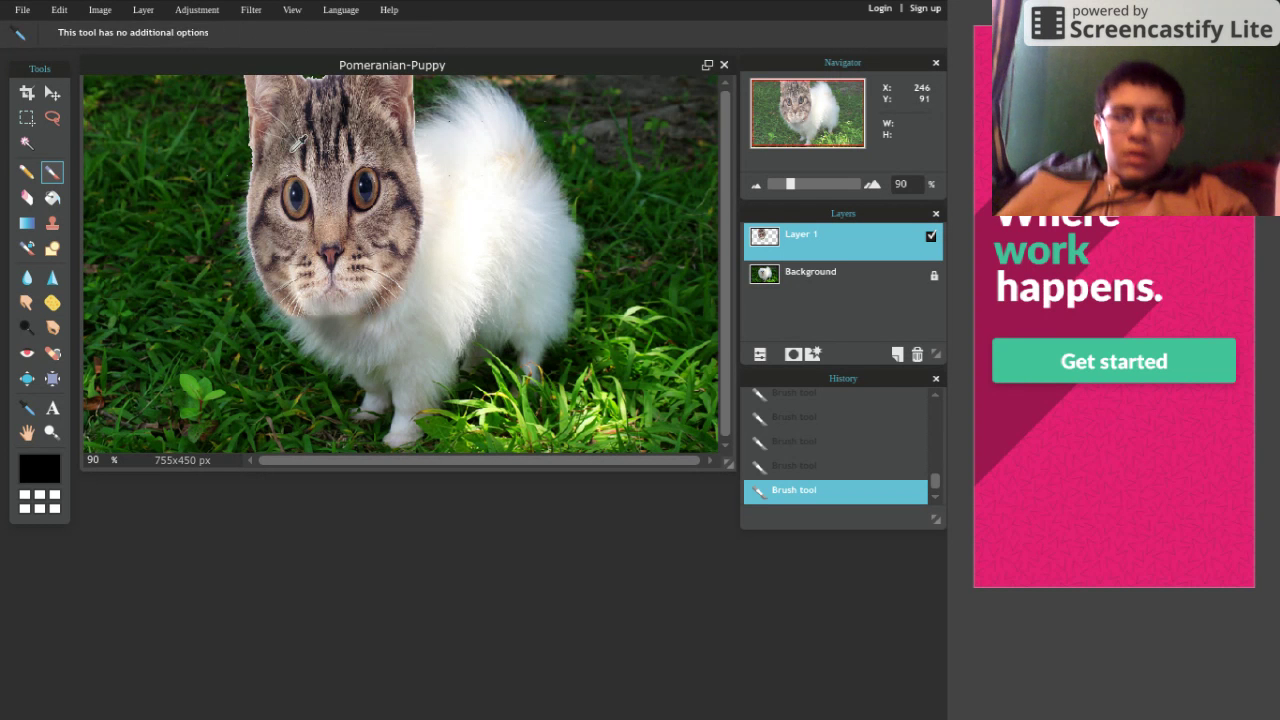
pyautogui.moveTo(572, 10)
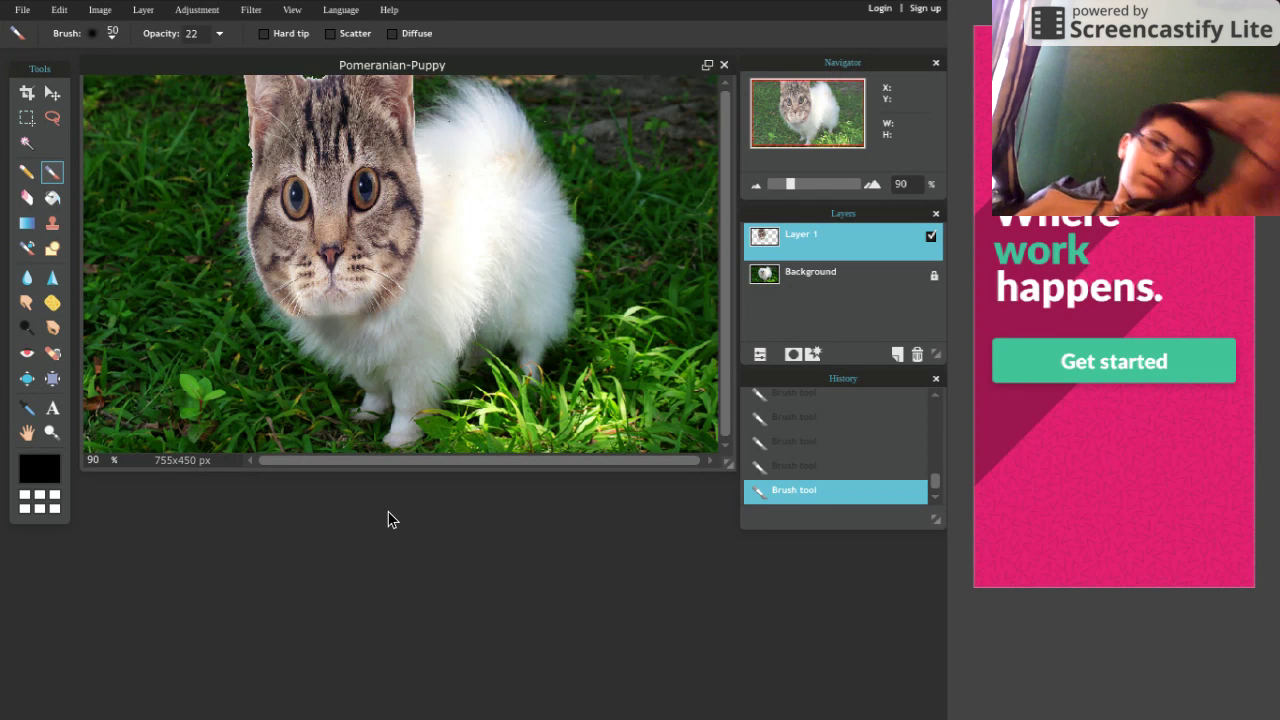
pyautogui.press('alt')
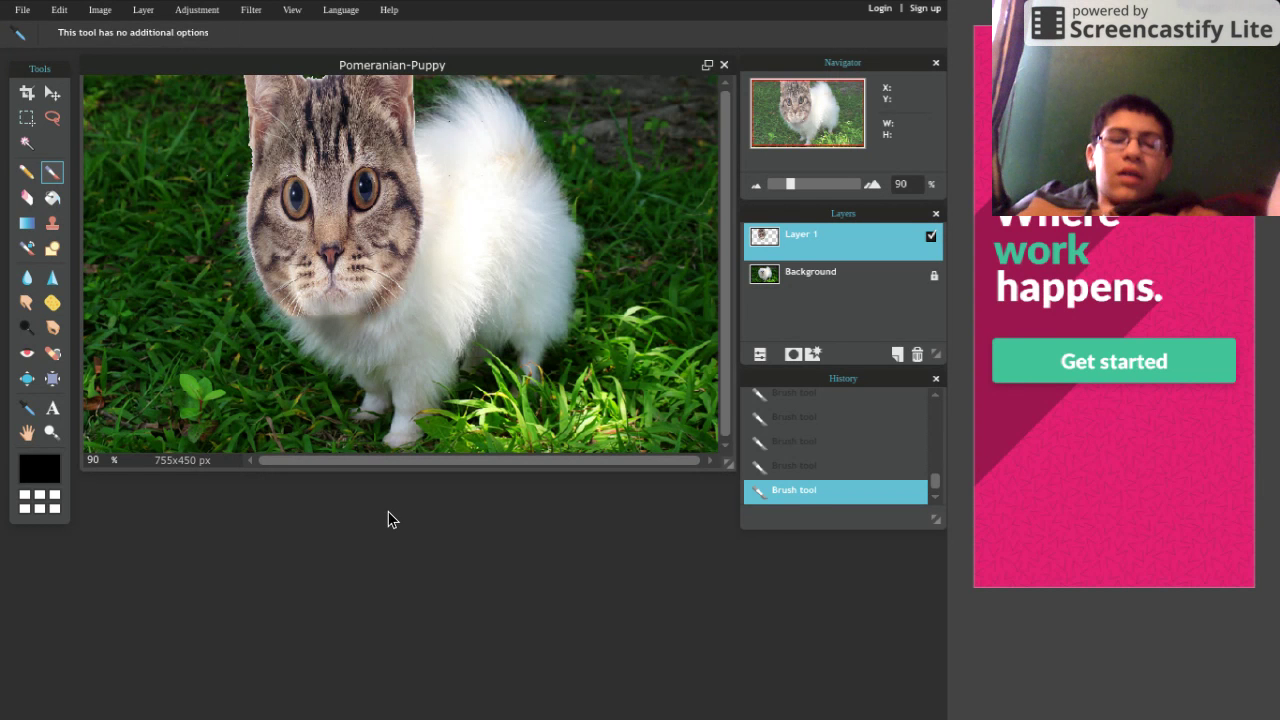